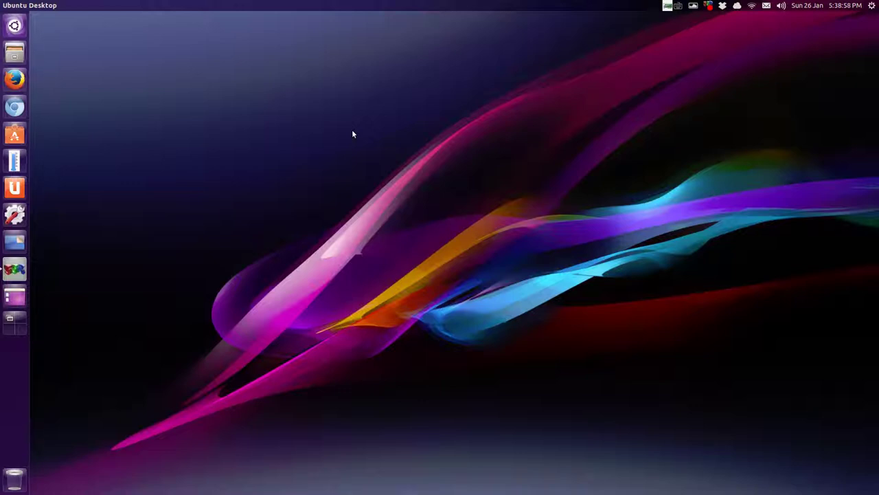
Open the Launchers folder in the home directory and look at the Clear Clipboard, InterfaceLift Wallpaper and Temperatures launchers
left_click(15, 53)
right_click(318, 174)
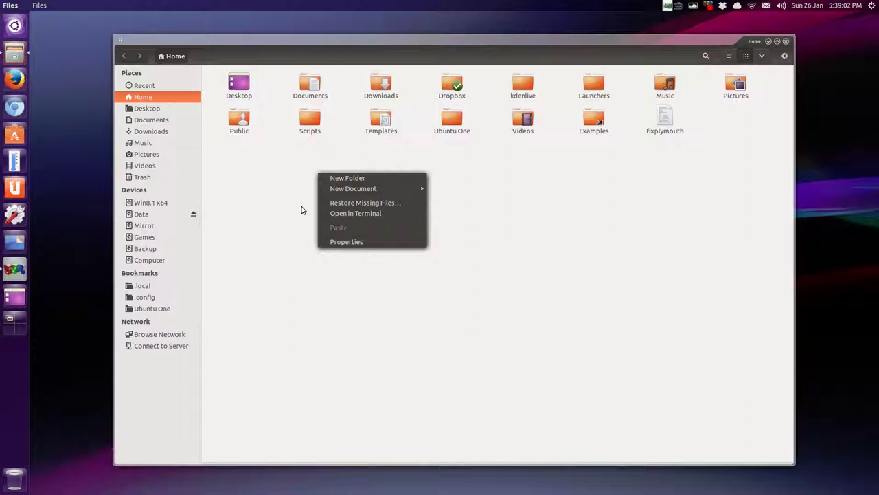
left_click(280, 193)
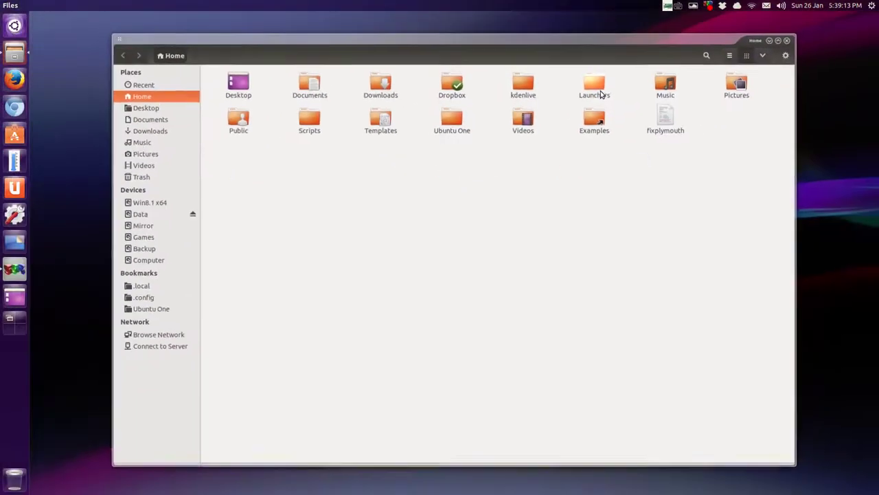
double_click(600, 91)
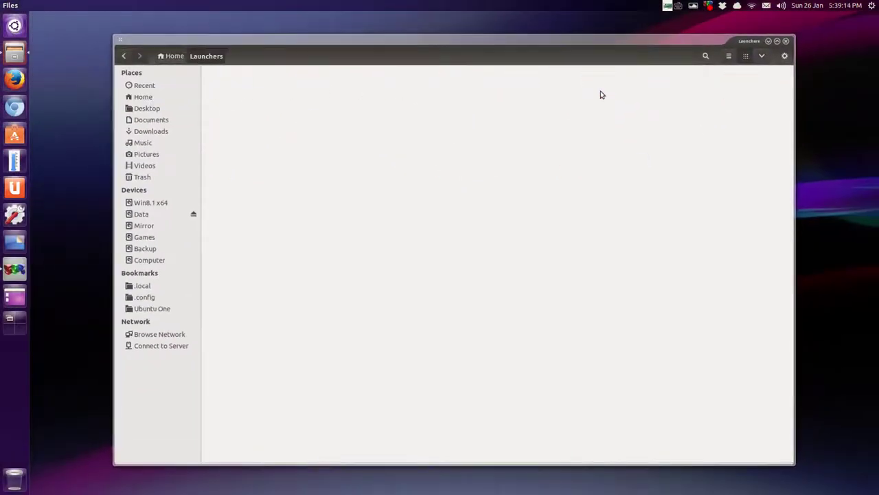
left_click(238, 89)
left_click(318, 102)
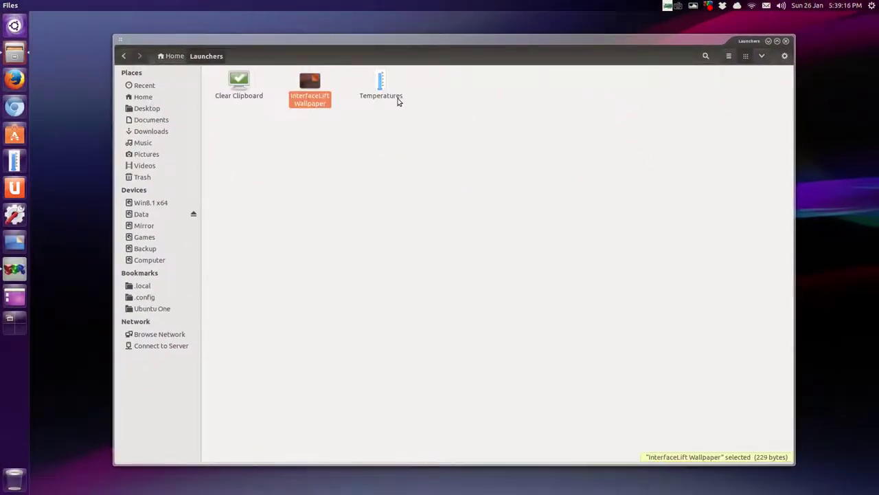
left_click(376, 90)
left_click(370, 138)
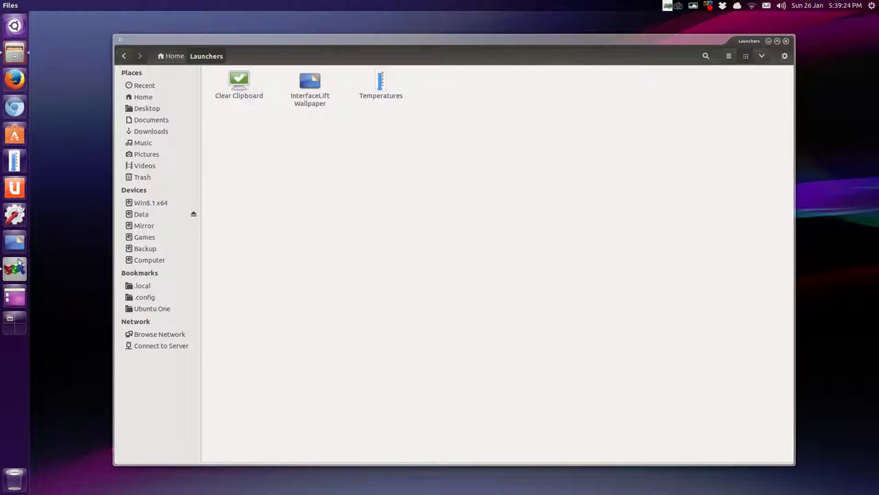
Search the Dash for "si" to look at matching applications, and close the Dash
left_click(15, 22)
type("si")
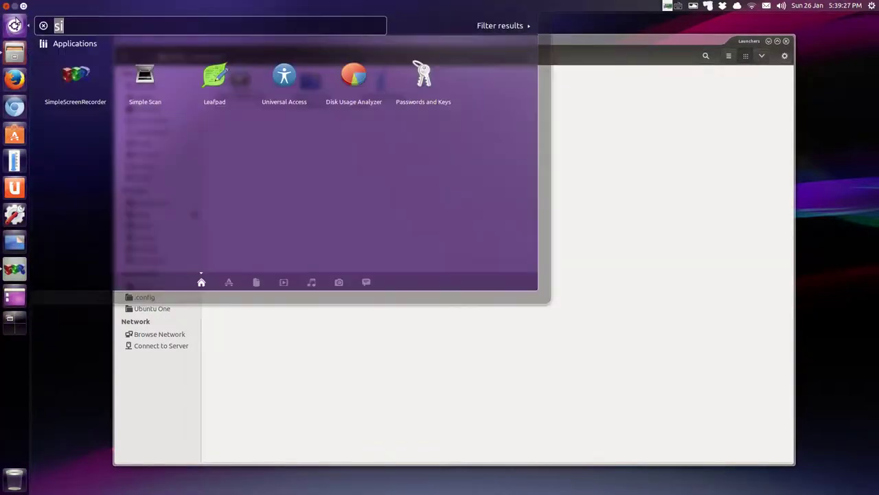
left_click(15, 22)
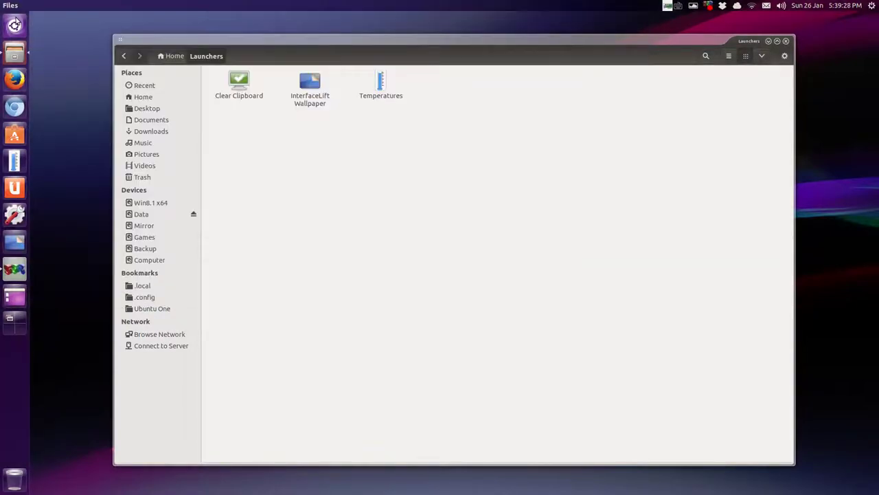
Open the .local/share/applications folder from the .local bookmark, with the full path shown as editable text
left_click(143, 286)
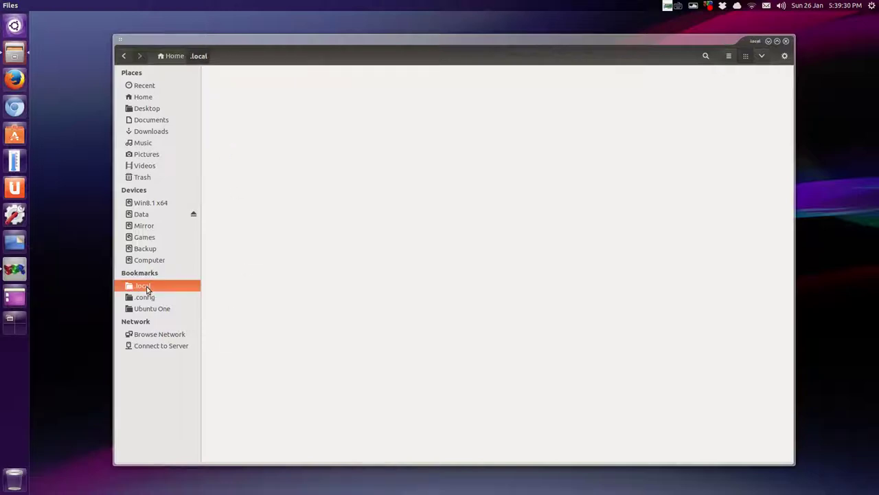
key("ctrl+f")
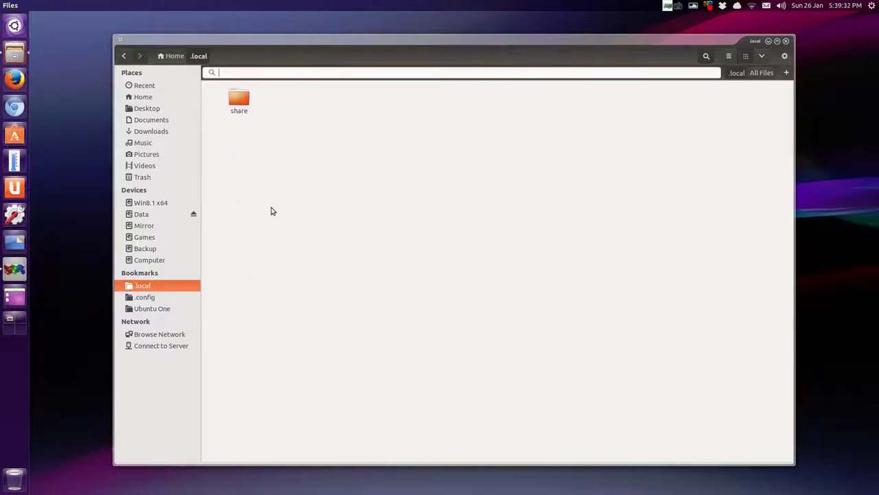
key("Escape")
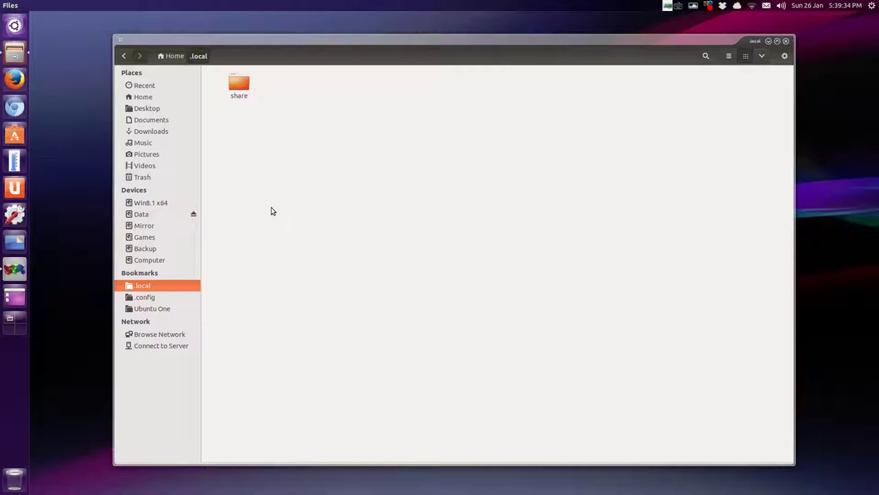
key("ctrl+l")
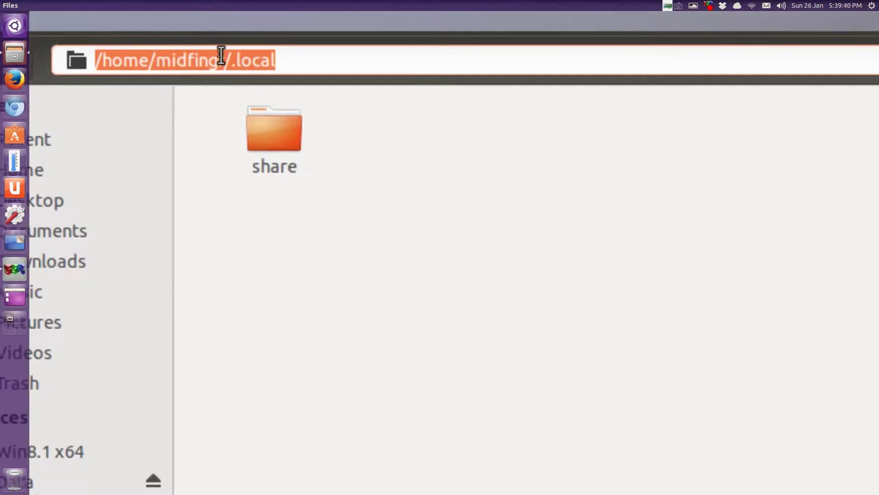
double_click(265, 86)
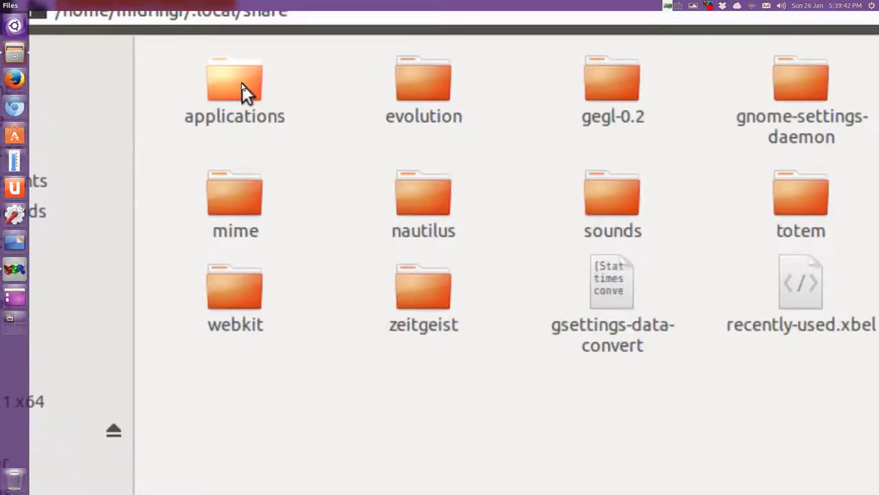
double_click(242, 88)
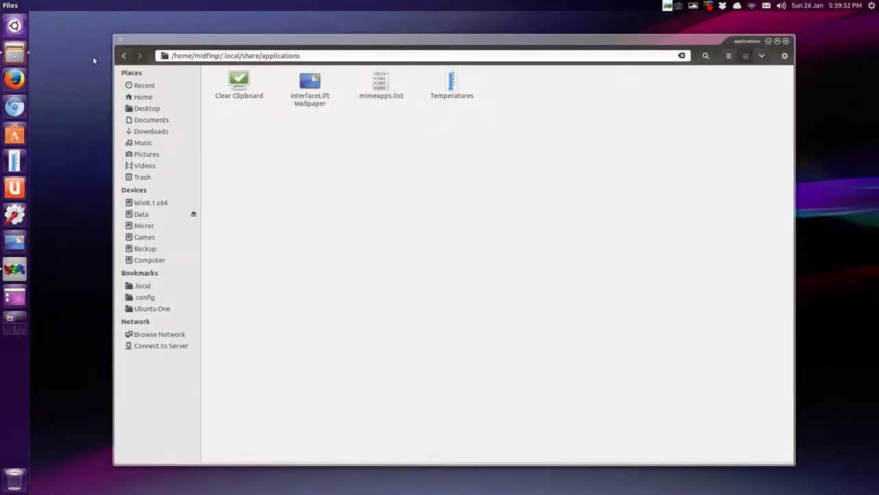
Search the Dash for "cle" and run Clear Clipboard, closing the file manager window
key("super")
type("cl")
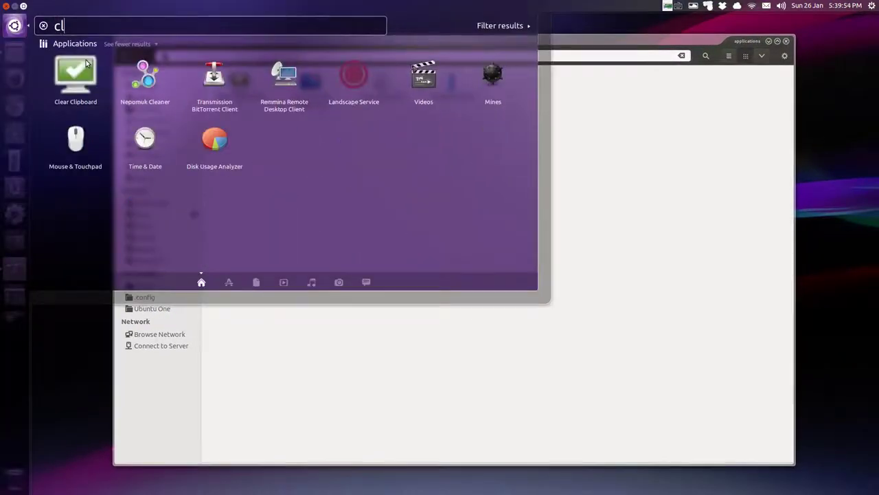
type("e")
left_click(80, 75)
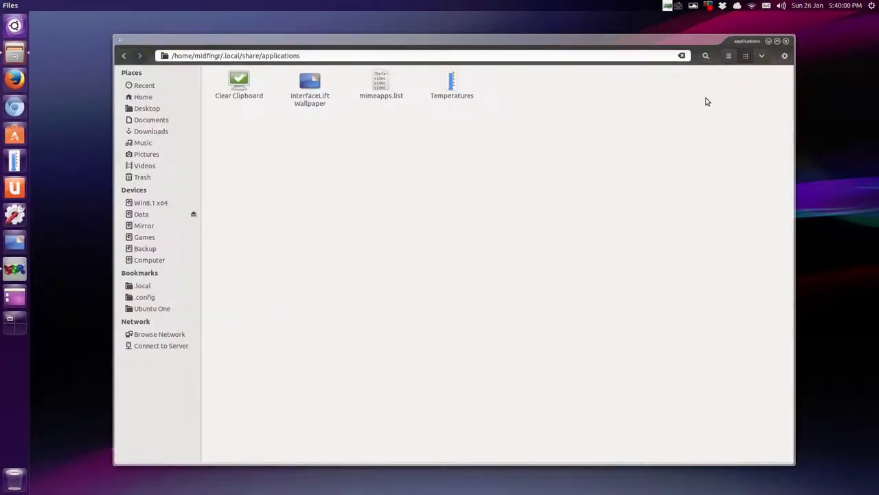
left_click(785, 41)
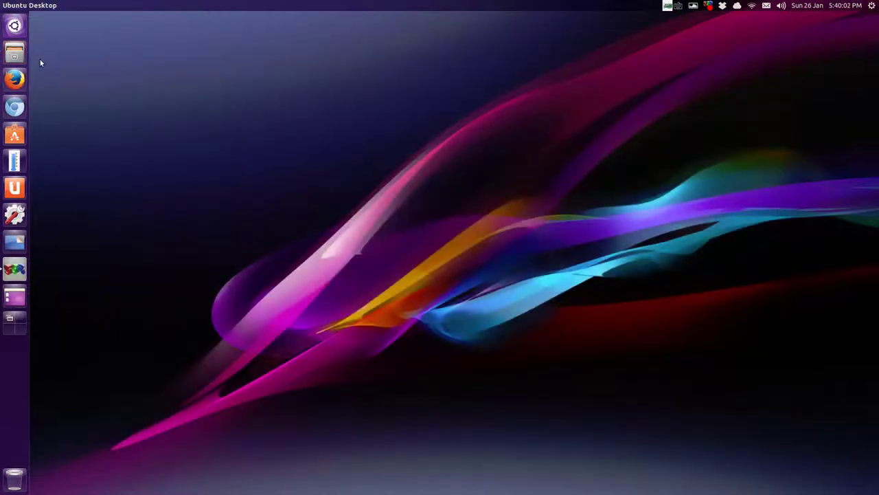
Pin Clear Clipboard from a Dash search for "cle" to the launcher bar below Chromium, and unpin it again
key("super")
type("cle")
left_click_drag(75, 76, 17, 133)
left_click(107, 366)
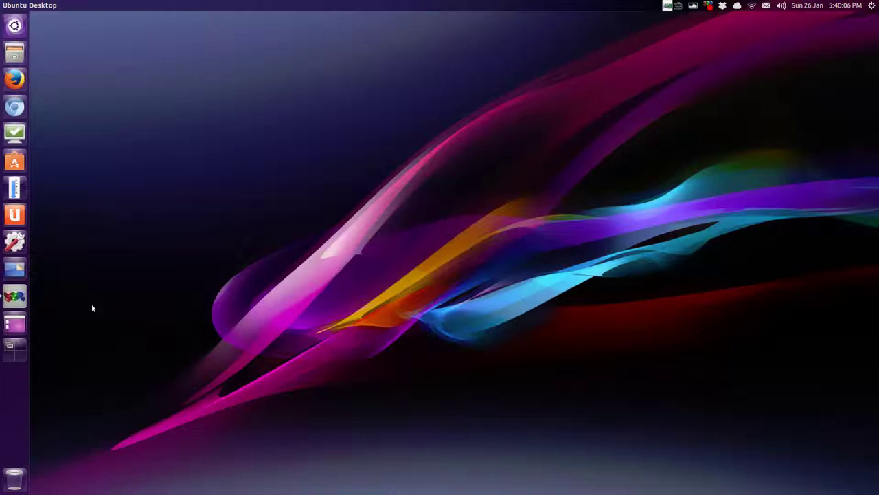
right_click(17, 131)
left_click(68, 145)
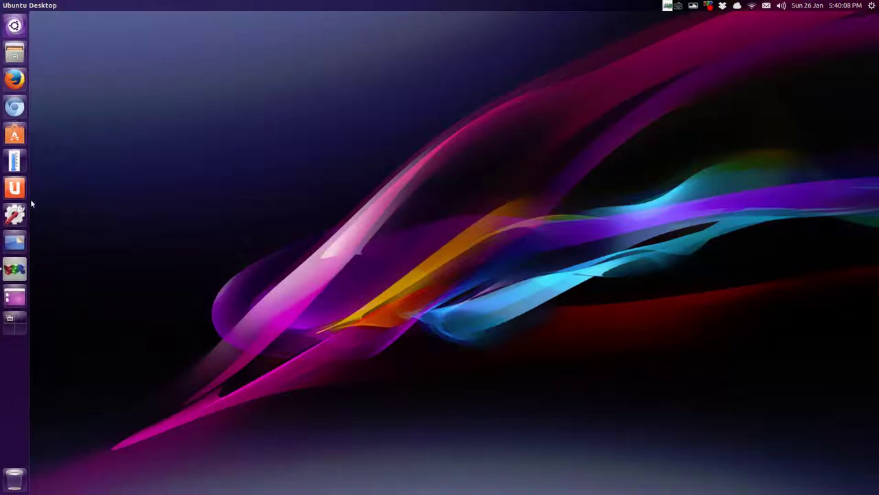
Run the Temperatures launcher and dismiss its output, and start InterfaceLift Wallpaper with its terminal window minimized
left_click(14, 161)
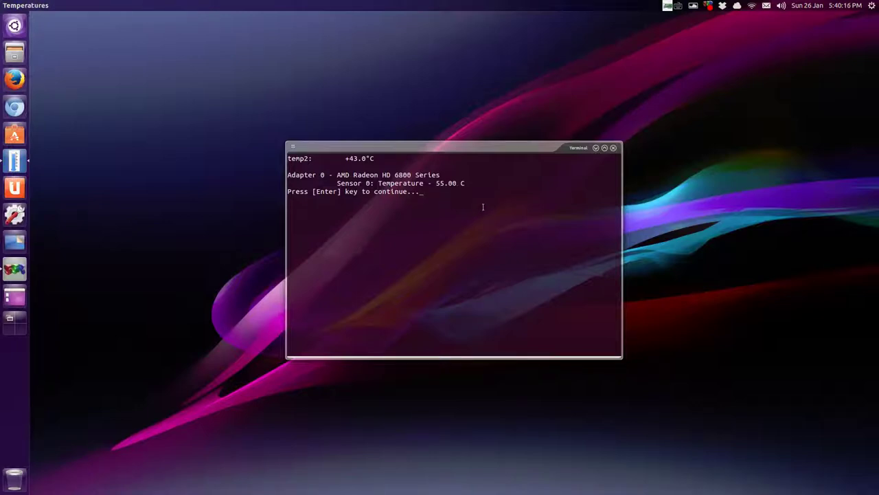
key("Return")
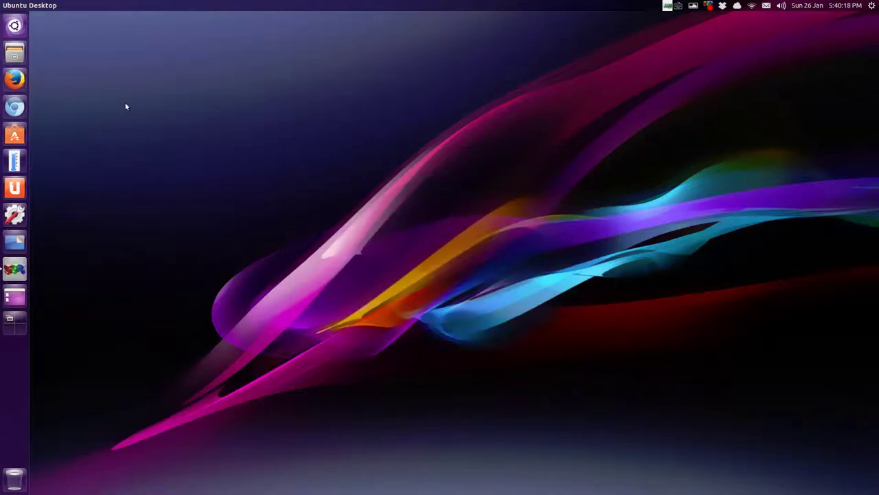
left_click(26, 240)
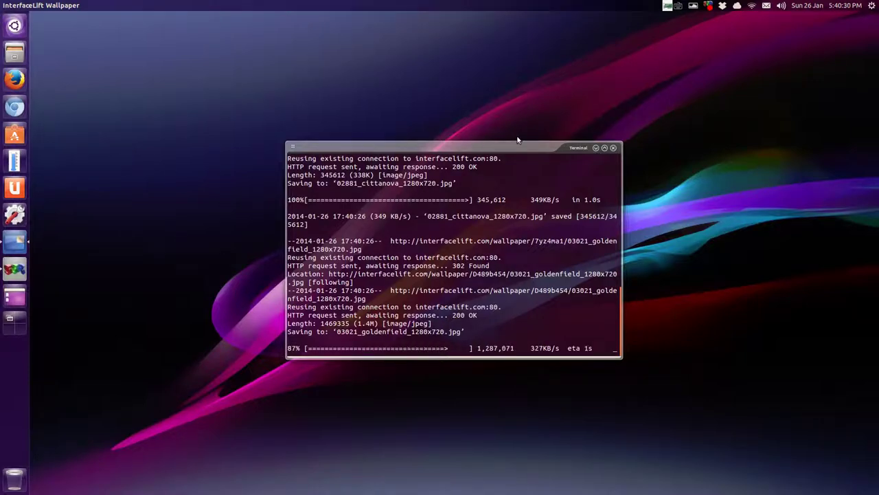
left_click(596, 149)
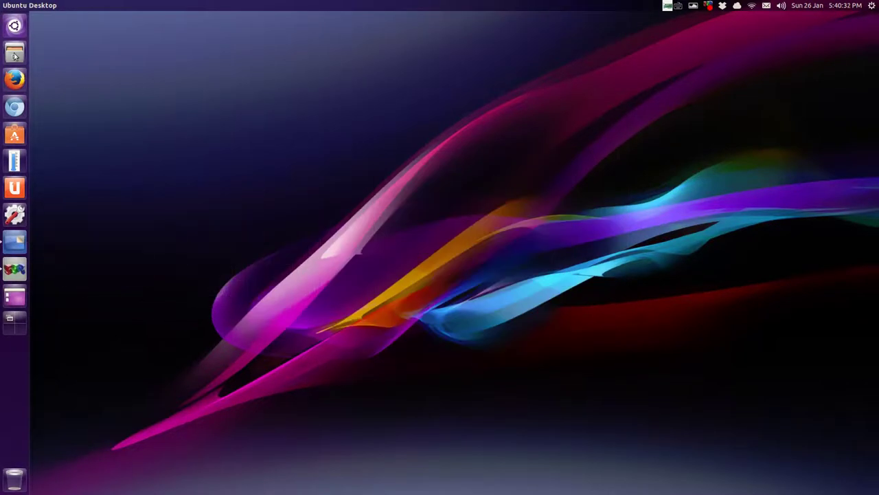
Open the Launchers folder of the home directory in the file manager
key("super+e")
double_click(592, 82)
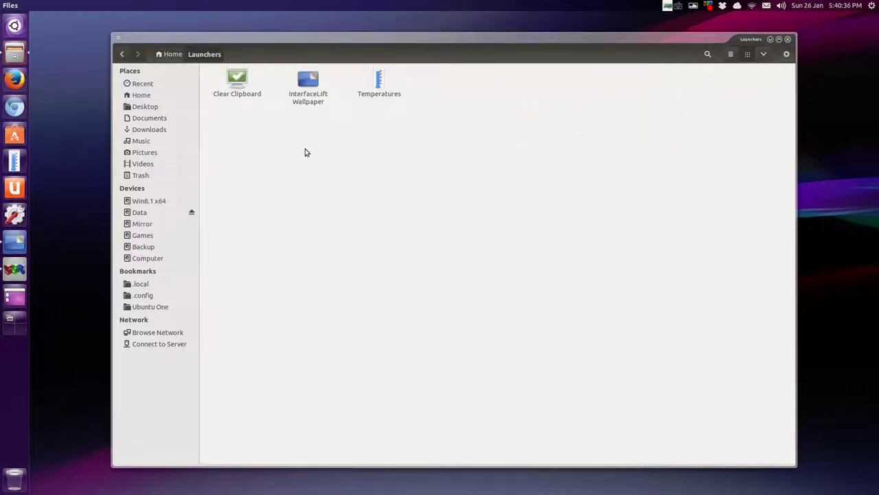
right_click(247, 94)
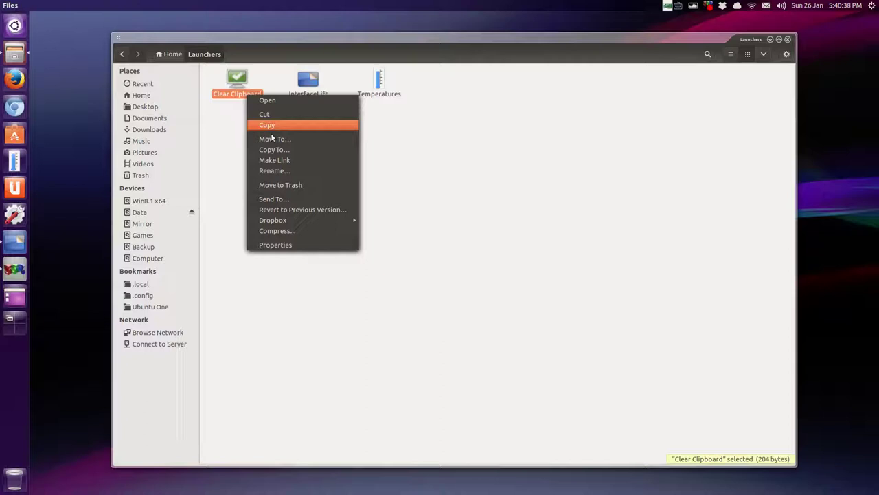
left_click(398, 254)
left_click(301, 176)
right_click(286, 148)
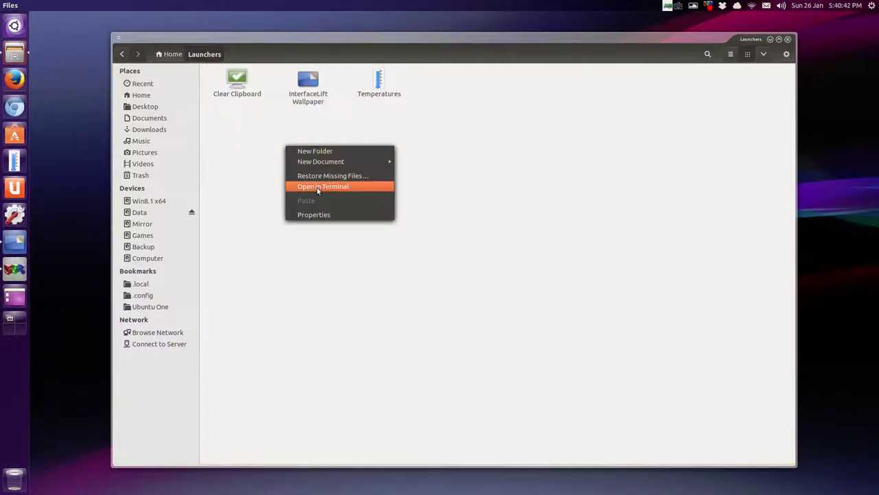
left_click(250, 125)
right_click(274, 152)
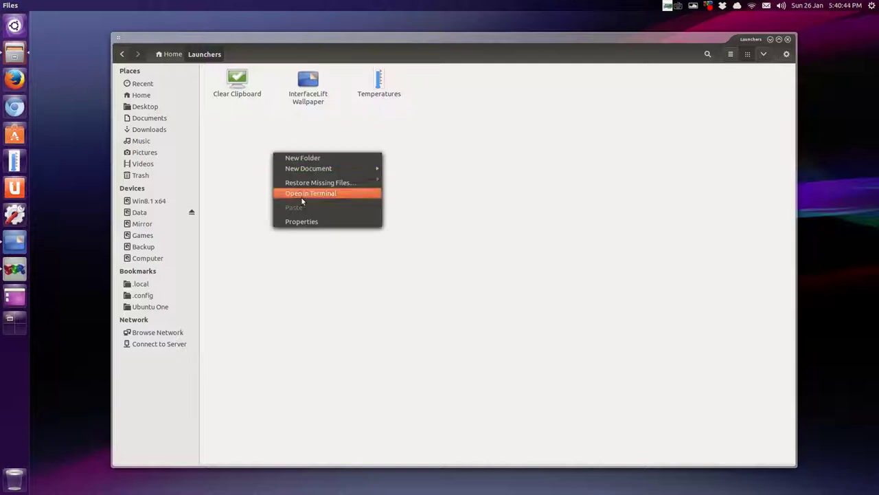
left_click(243, 158)
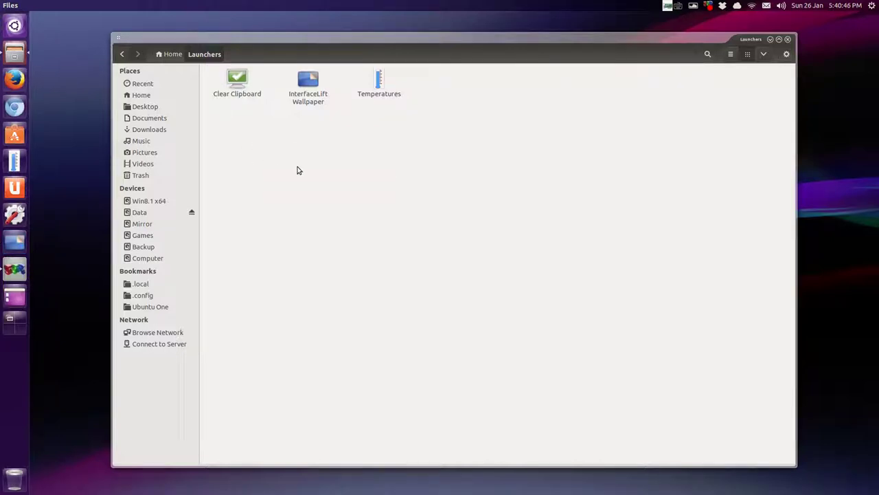
Show the Launchers folder's full path as text and copy it
key("ctrl+l")
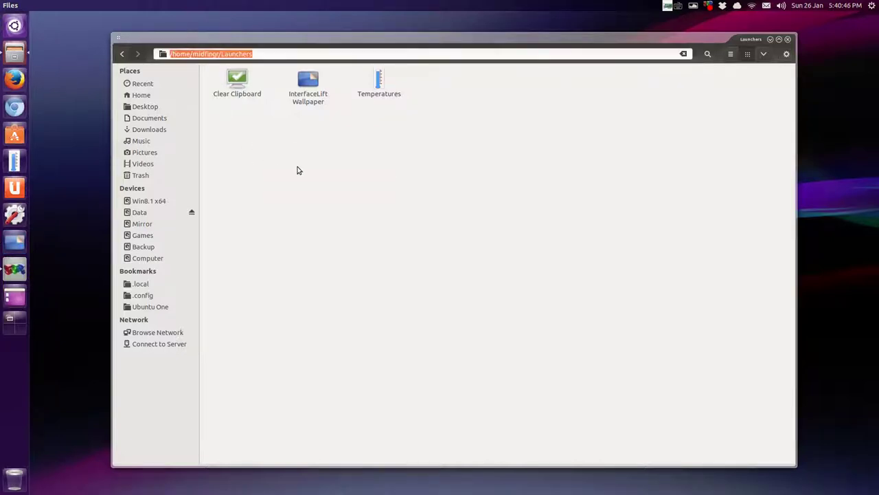
right_click(217, 54)
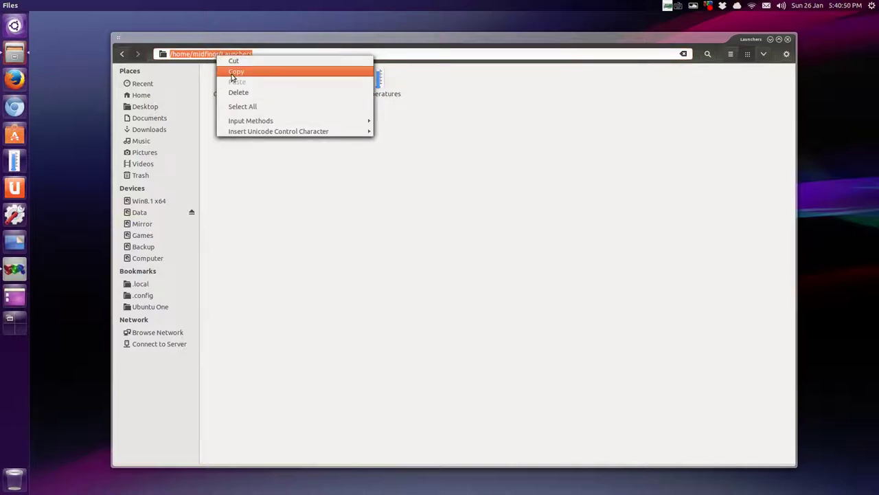
left_click(234, 71)
Change a new terminal's directory to the copied Launchers path with cd, and leave only that terminal open, moved higher on the desktop
left_click(78, 136)
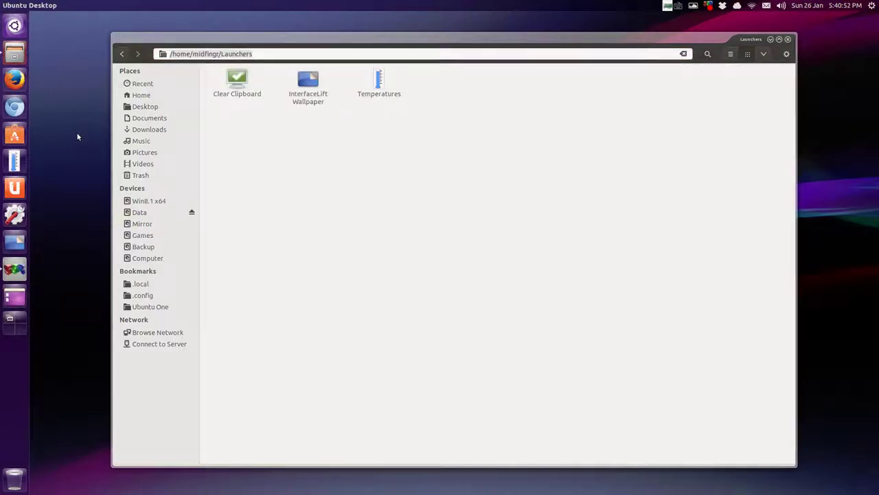
key("ctrl+alt+t")
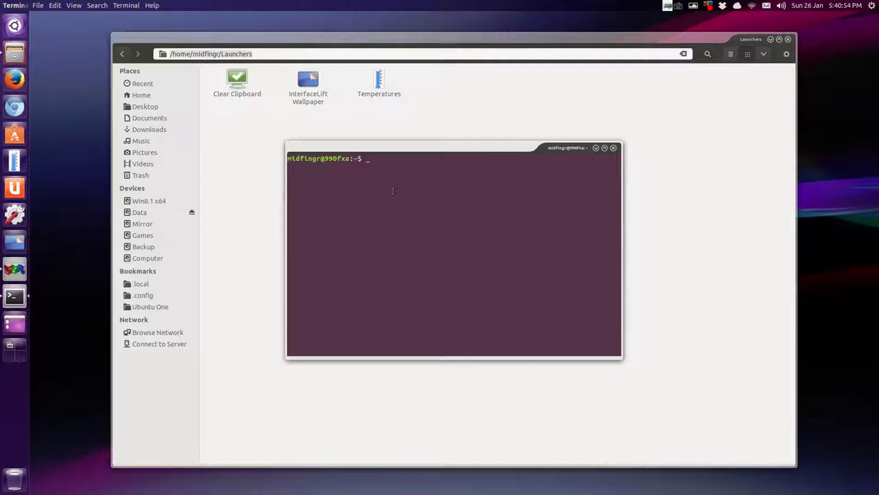
type("cd")
right_click(392, 191)
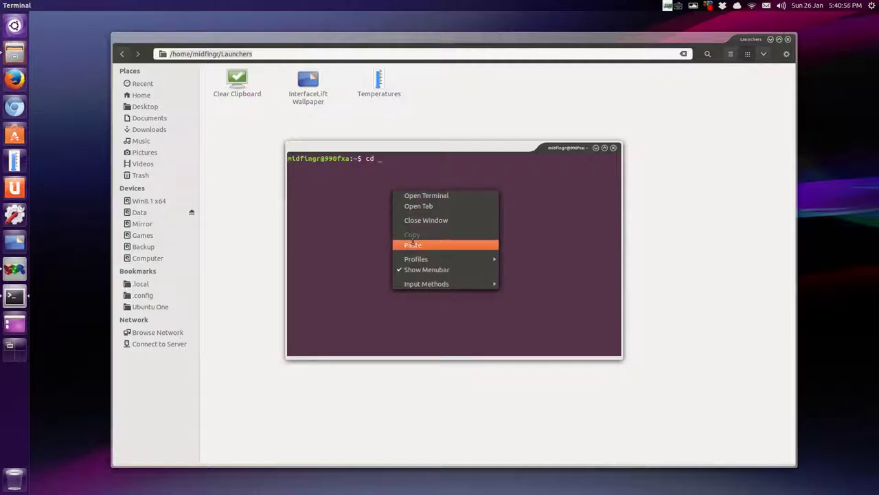
left_click(413, 244)
key("Return")
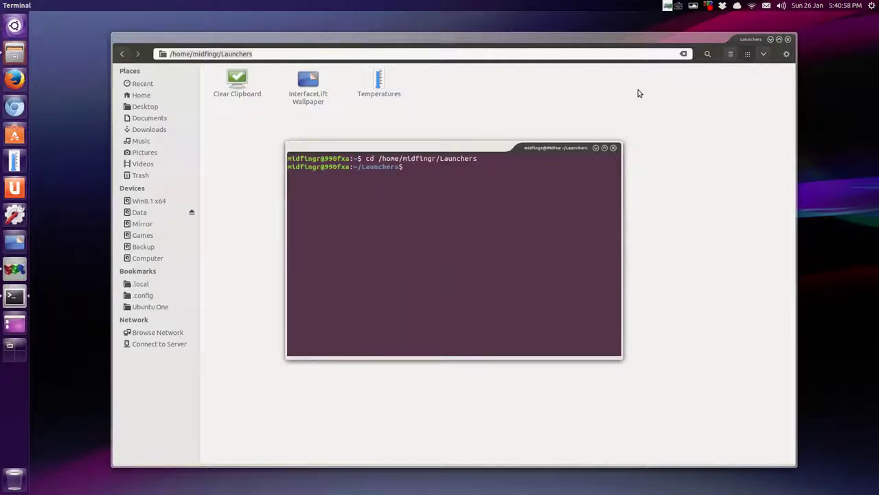
left_click(788, 39)
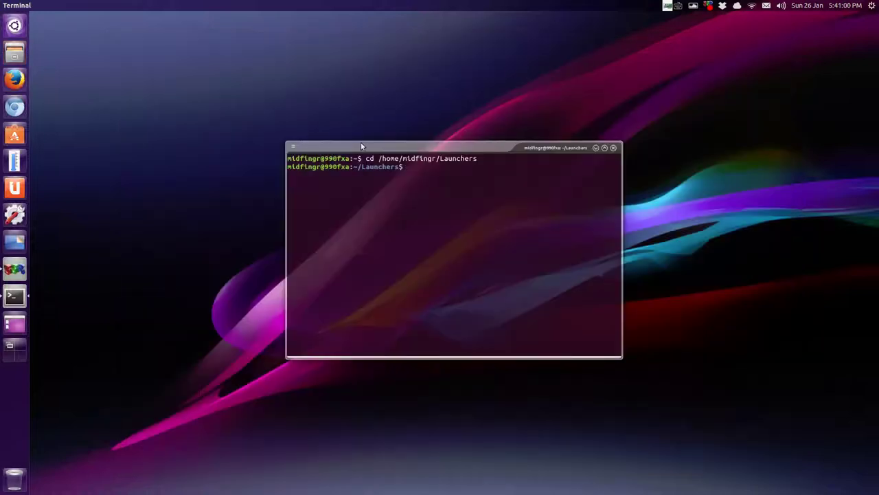
left_click_drag(366, 143, 322, 91)
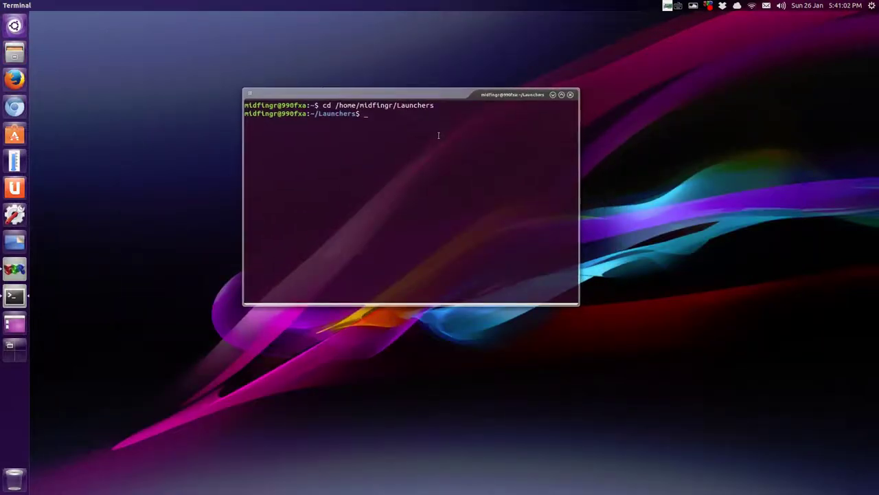
List the Launchers folder's files in the terminal, open clearclip.desktop with gedit, and look at its Categories entries
key("Return")
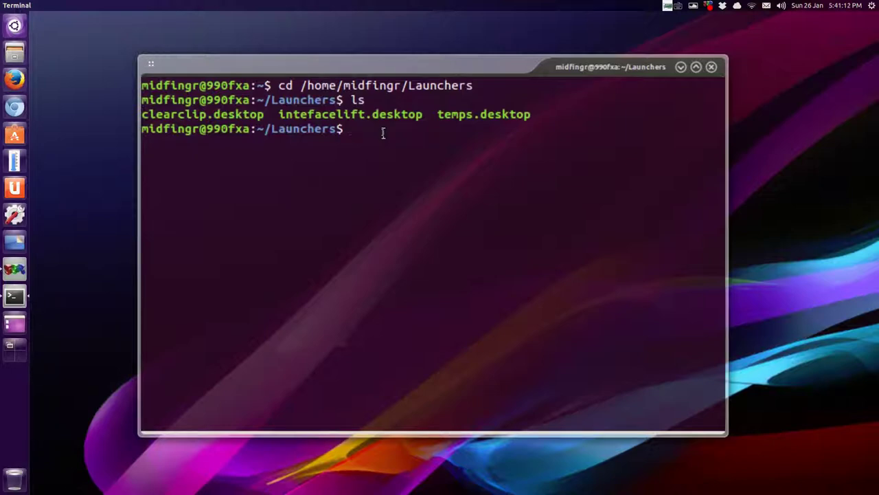
type("gedit clear")
key("Tab")
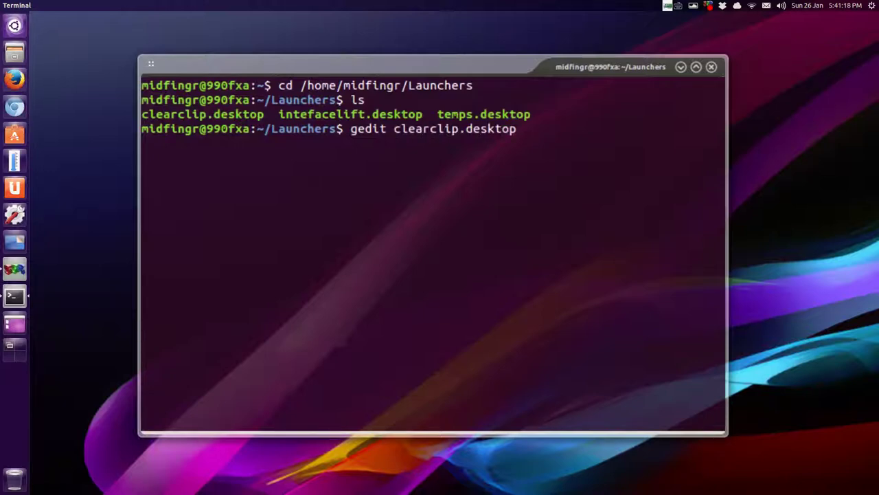
key("Return")
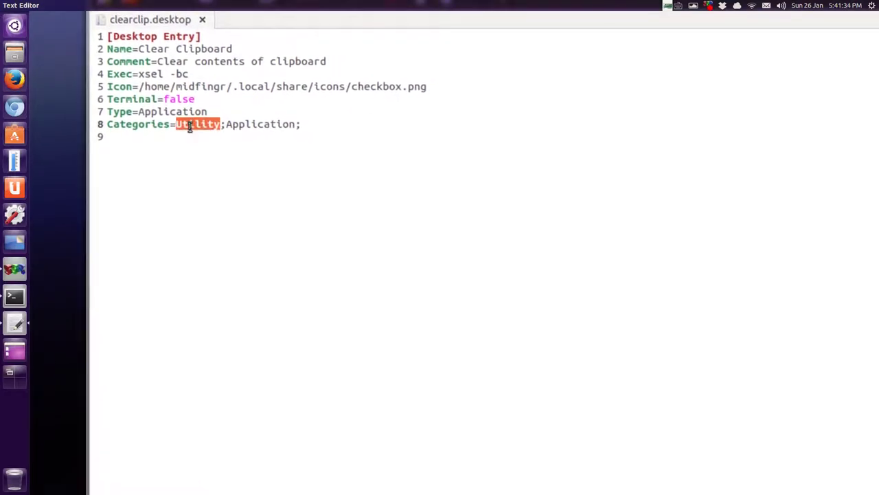
double_click(244, 125)
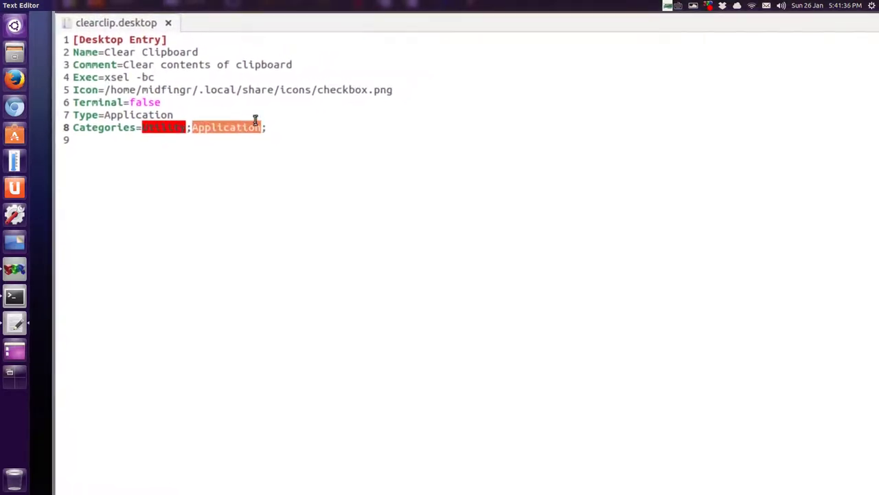
left_click(279, 138)
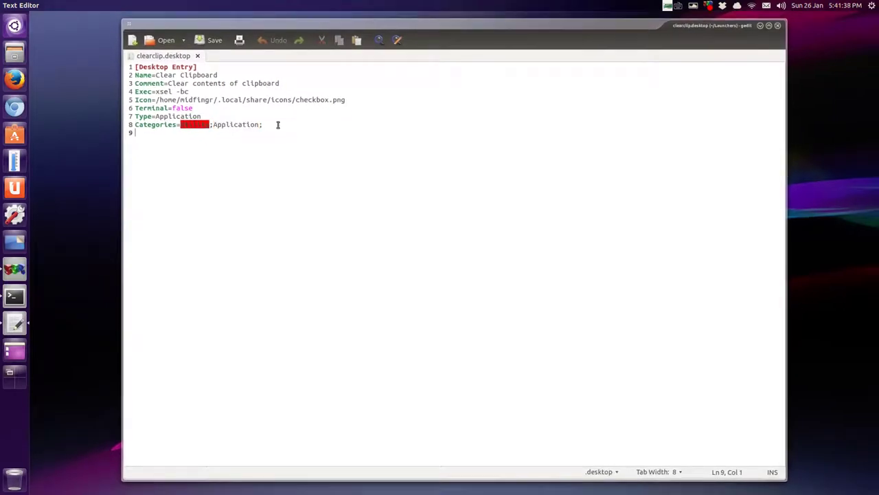
Copy the entire contents of clearclip.desktop into a new blank document
key("ctrl+a")
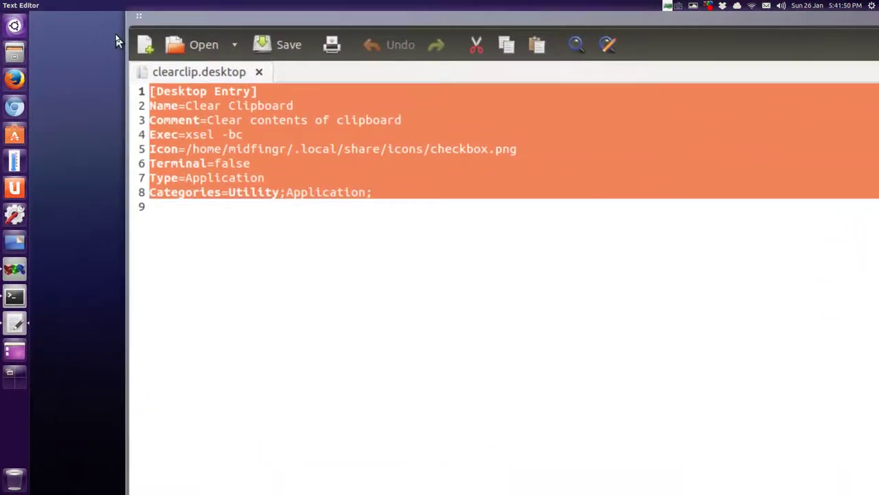
left_click(145, 45)
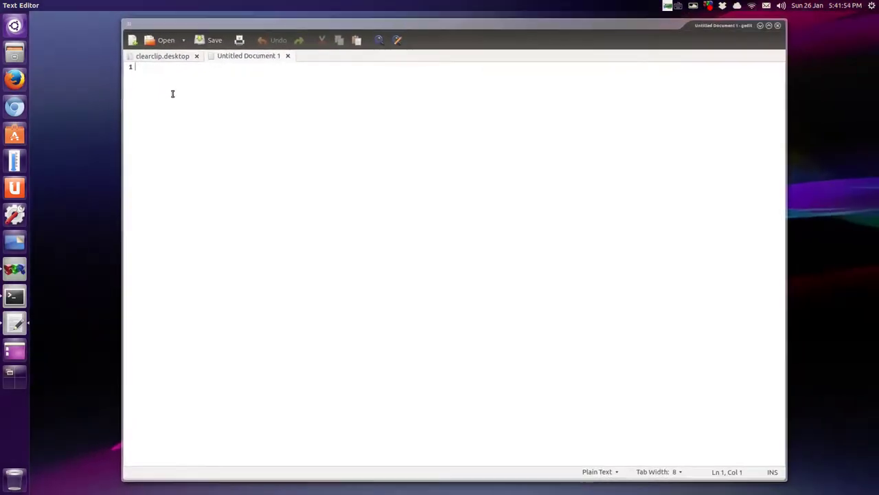
right_click(173, 94)
left_click(197, 147)
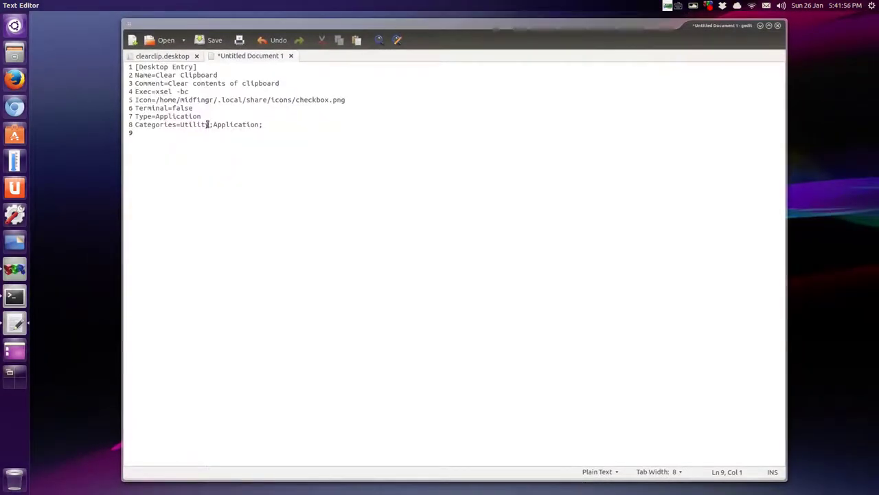
Change the Name value in the new desktop entry to "Firefox Safe Mode"
left_click_drag(156, 74, 225, 75)
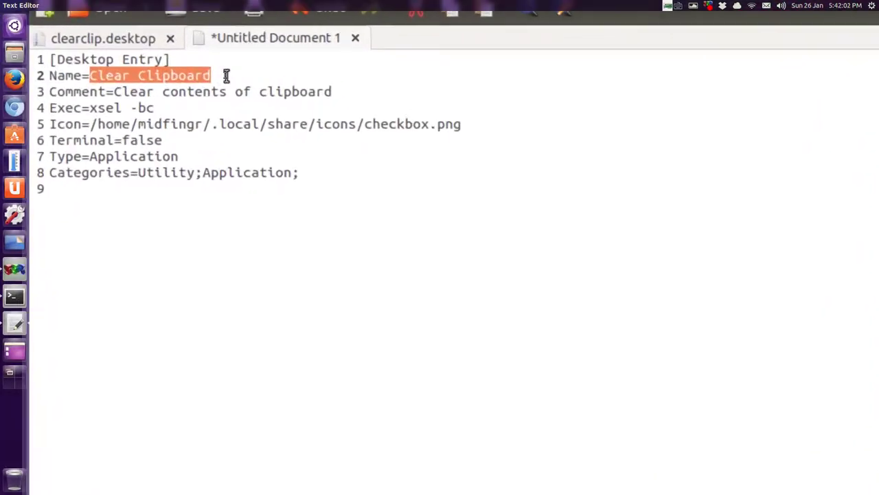
type("Fir")
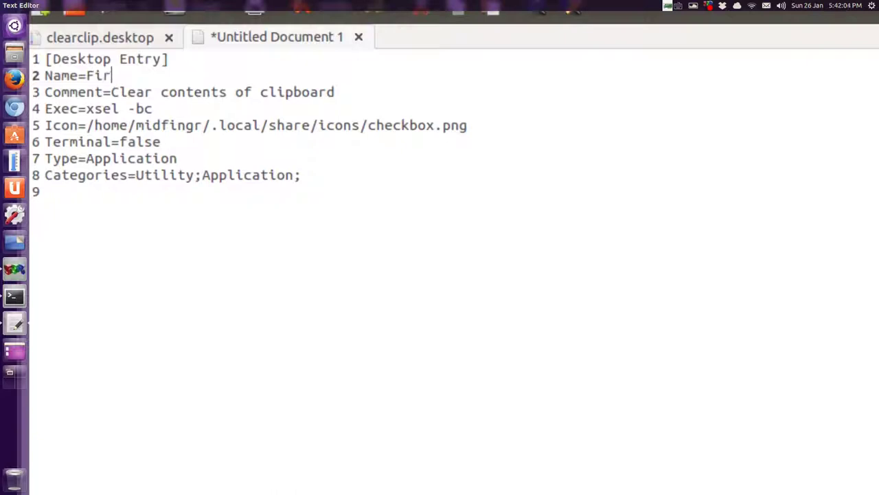
type("efox Saf")
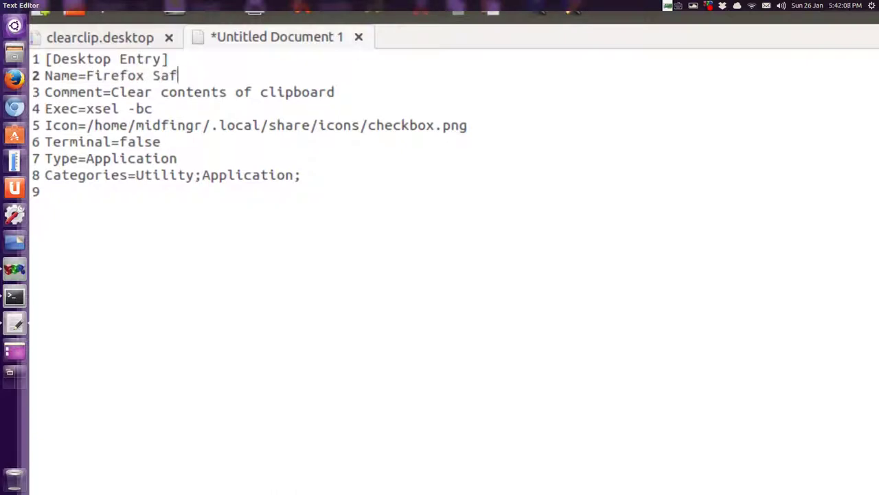
type("ode")
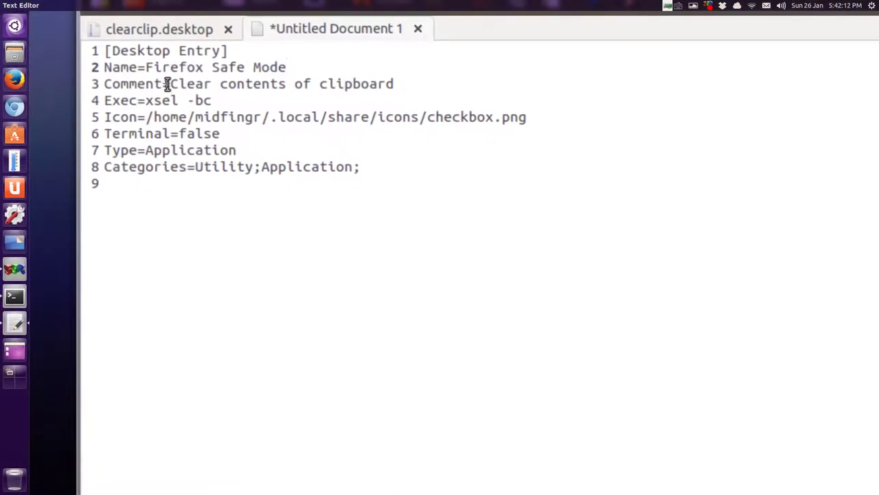
Replace the Comment value in the new desktop entry with "troubleshoot Firefox"
left_click_drag(170, 84, 285, 84)
type("tr")
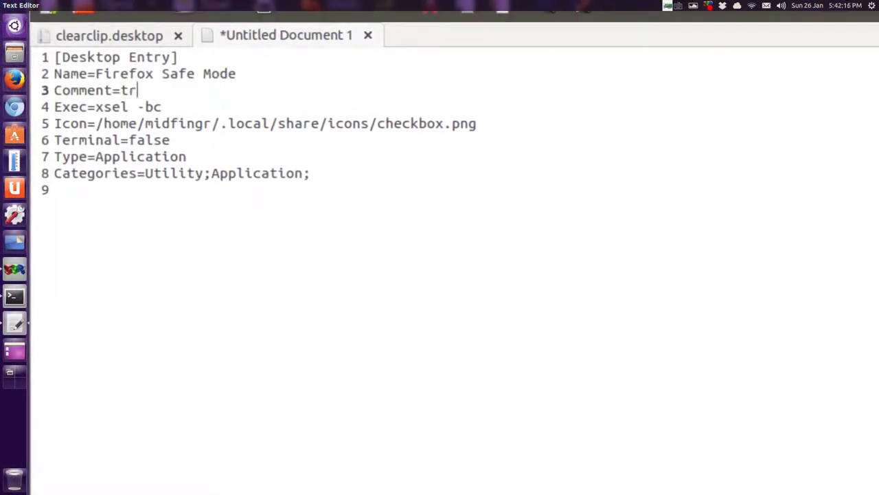
type("oubleshoot")
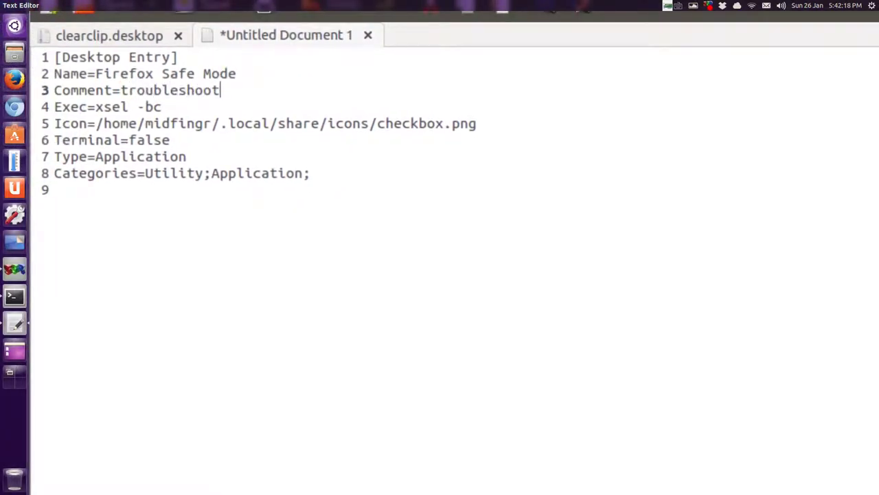
type(" Firefox")
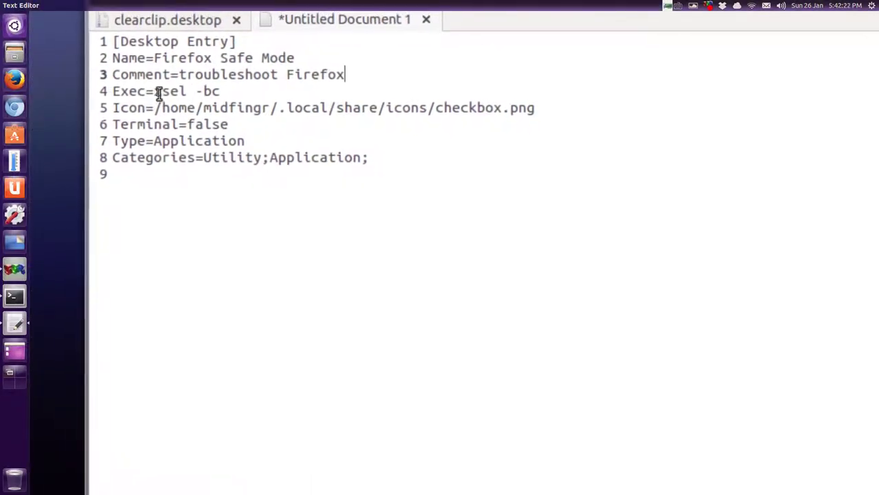
Set the Exec line to "firefox --safe-mode" and clear the path from the Icon line
left_click_drag(158, 93, 199, 92)
type("firefo")
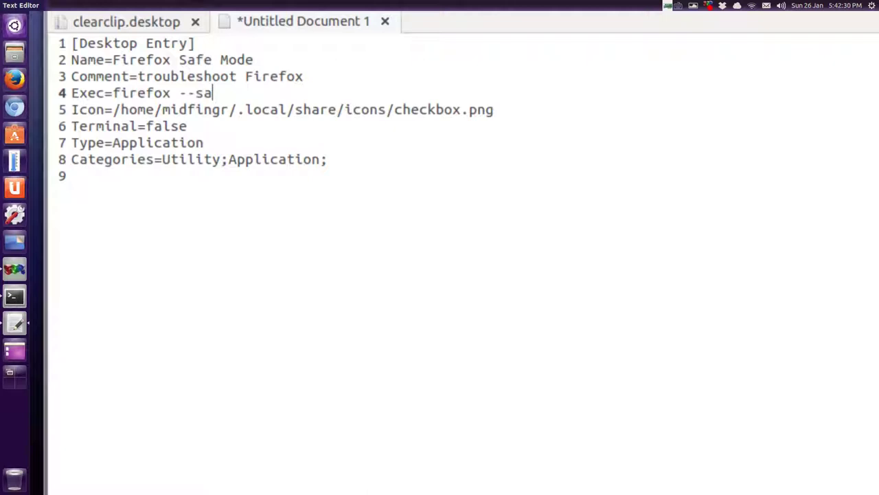
type("x --safe-mode")
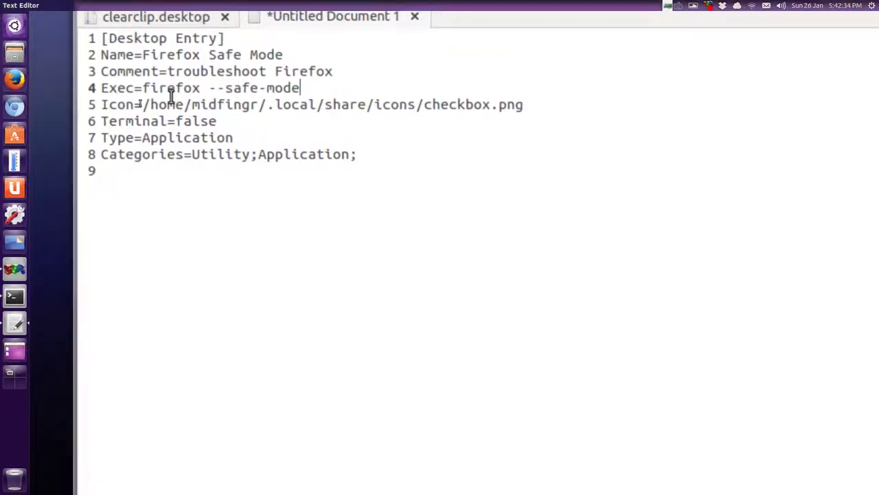
left_click_drag(157, 101, 323, 107)
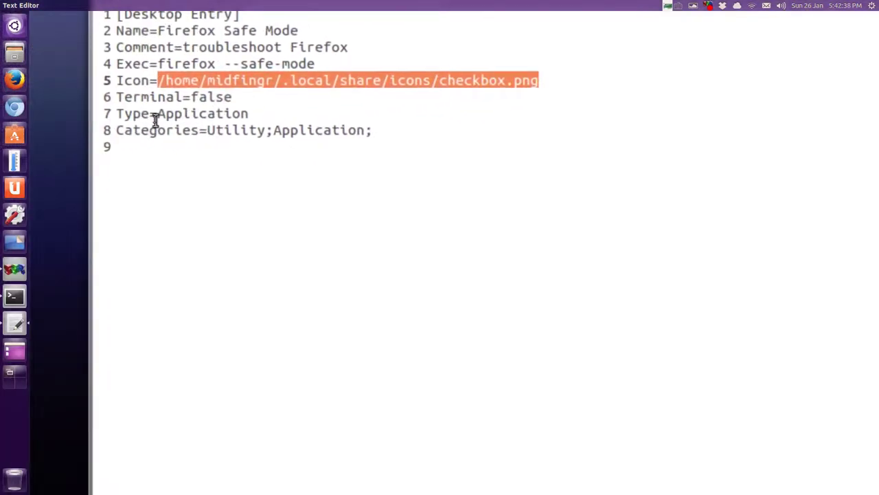
key("BackSpace")
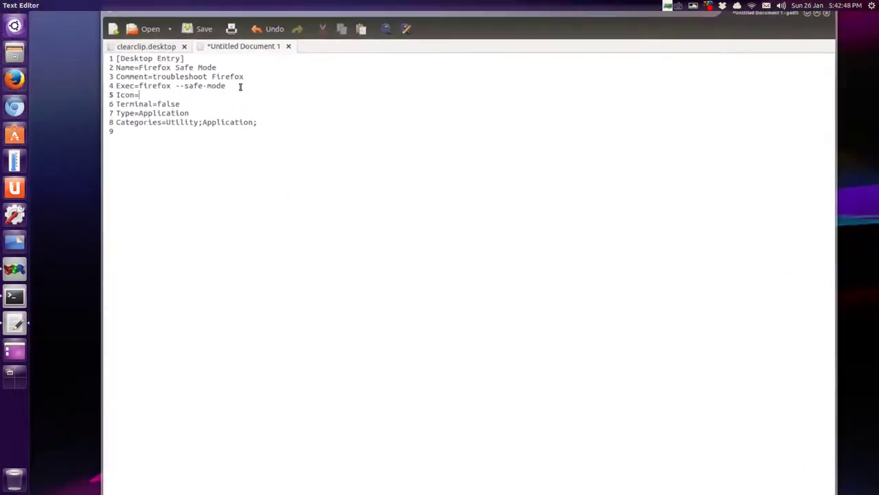
Save the new document as firefox-safe.desktop in the home directory's Launchers folder and close the text editor
left_click(202, 29)
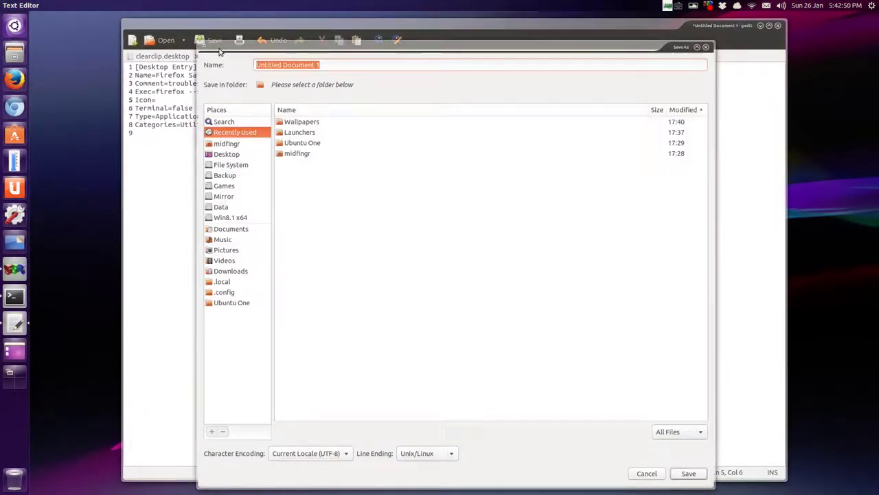
left_click(221, 146)
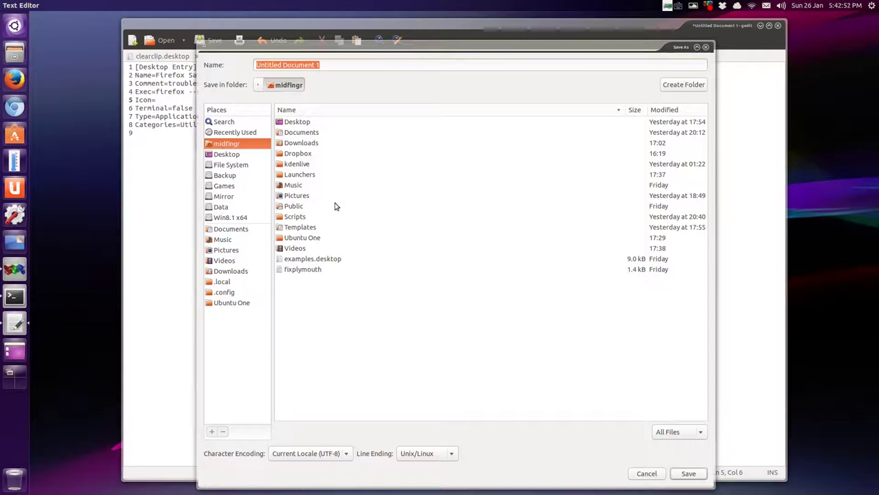
double_click(307, 178)
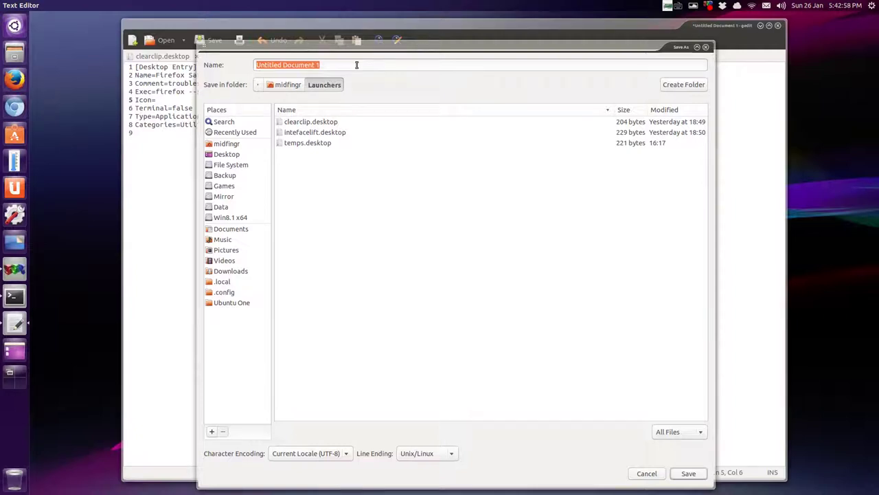
type("fir")
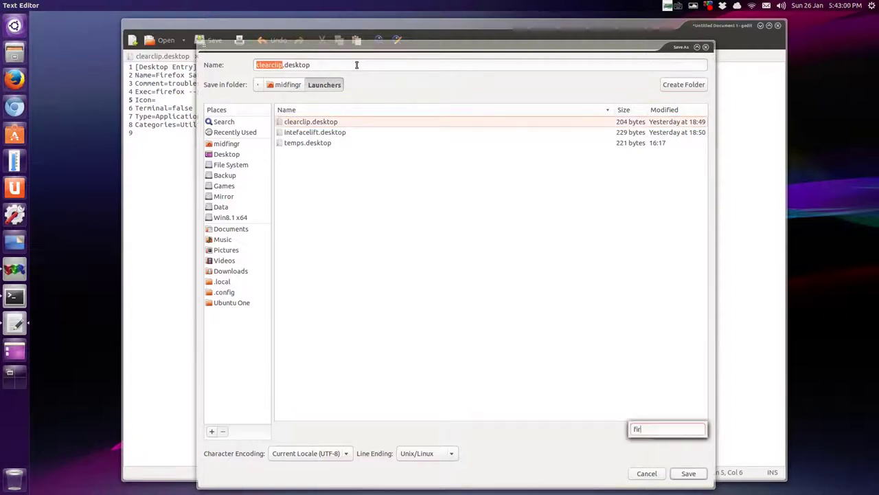
triple_click(356, 65)
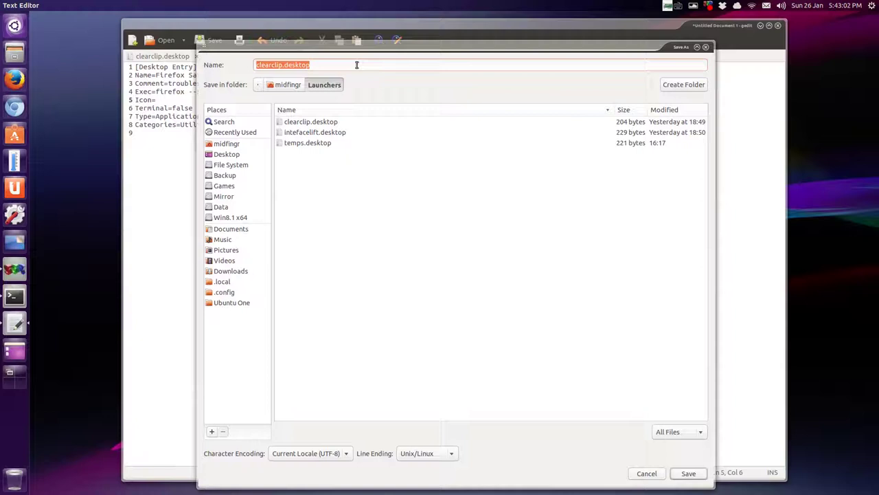
type("fi")
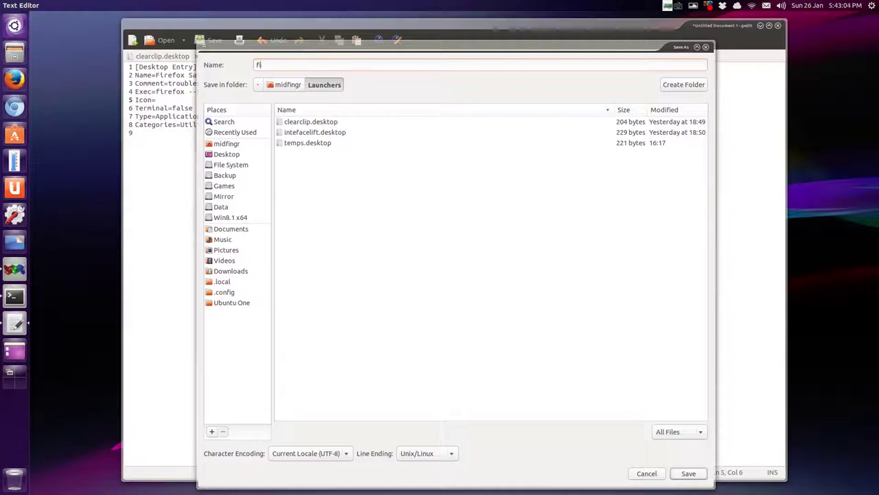
type("refox")
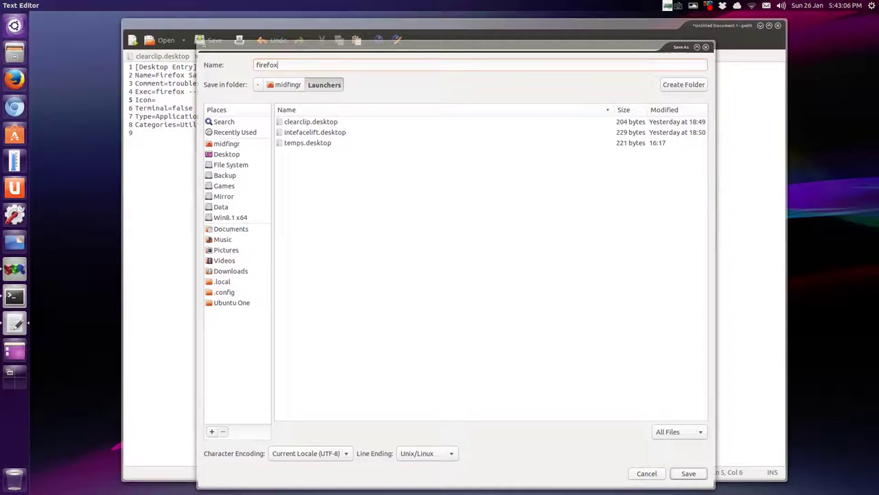
type("-safe.desktop")
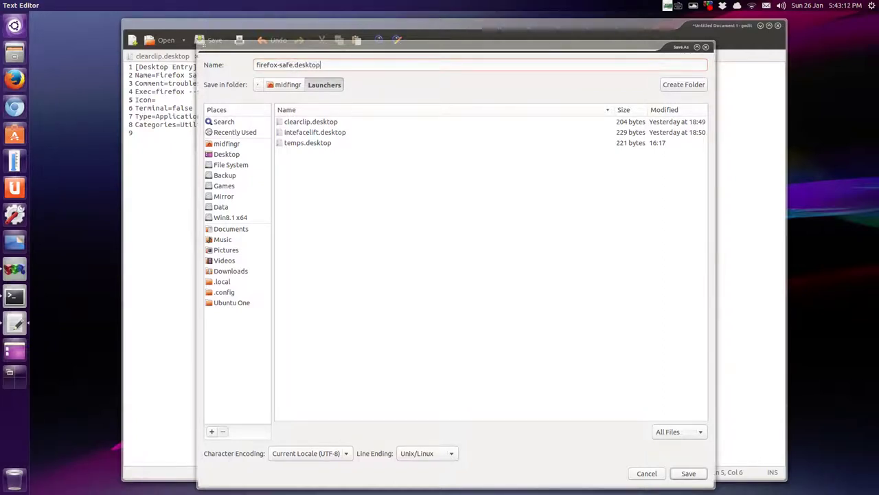
key("Return")
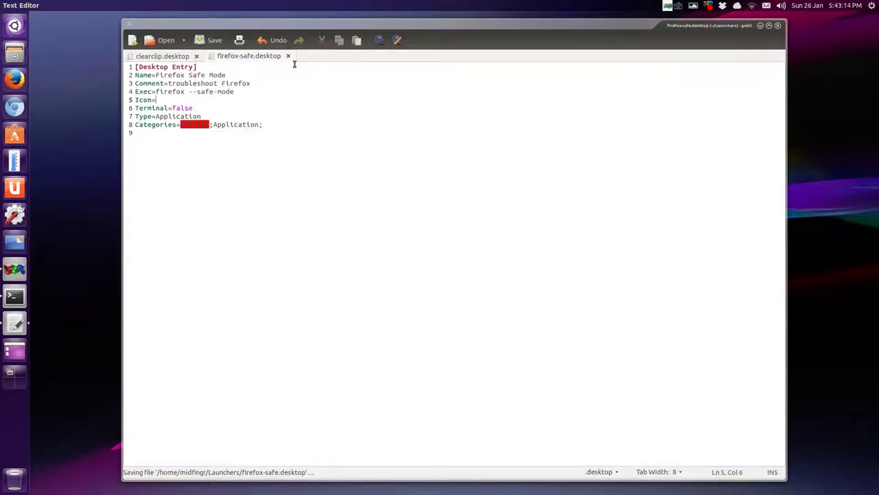
left_click(287, 55)
key("ctrl+q")
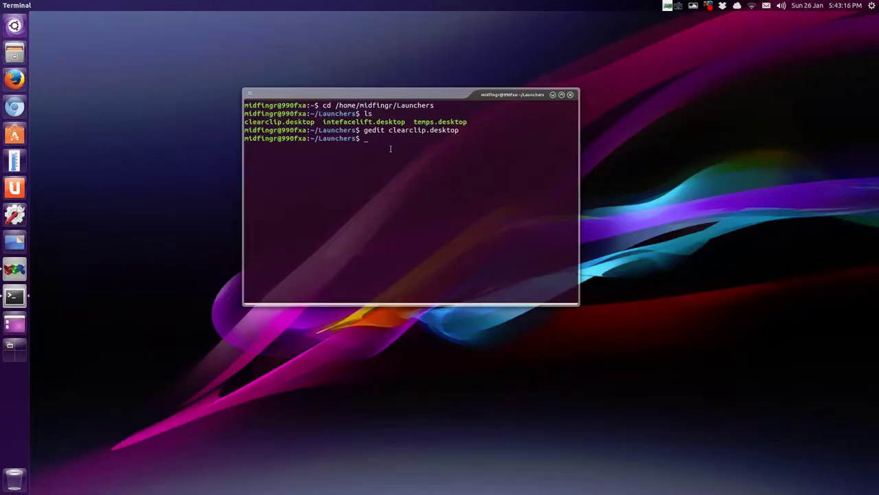
Allow firefox-safe.desktop in the home directory's Launchers folder to be executed as a program
left_click(14, 52)
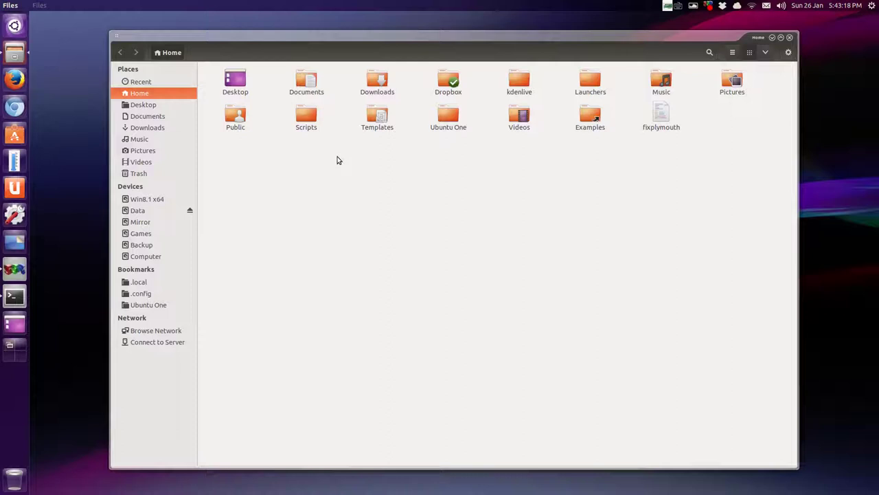
double_click(599, 85)
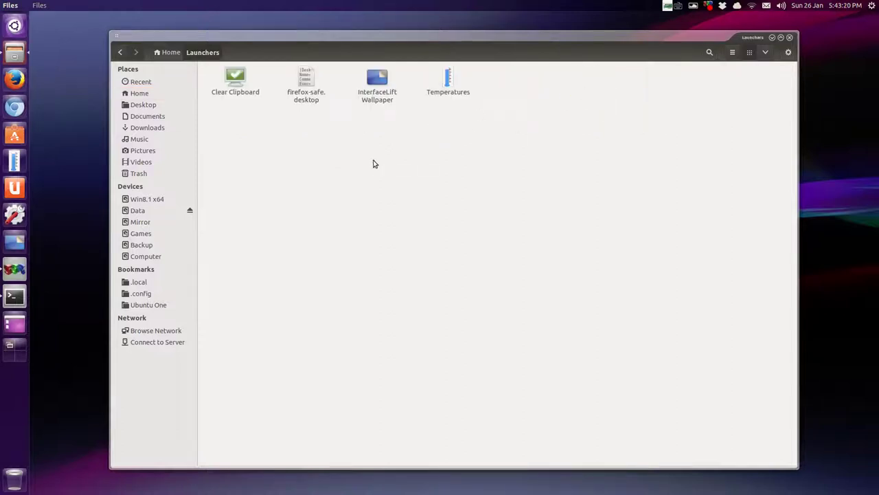
left_click(307, 86)
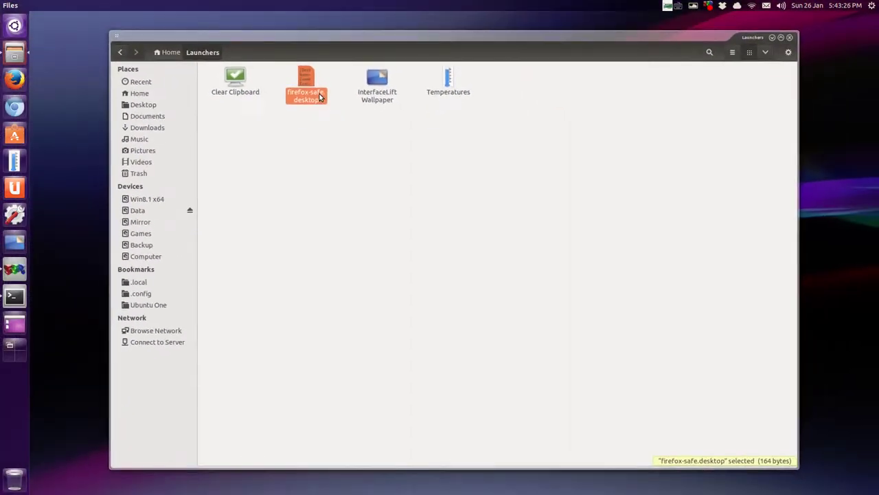
right_click(319, 97)
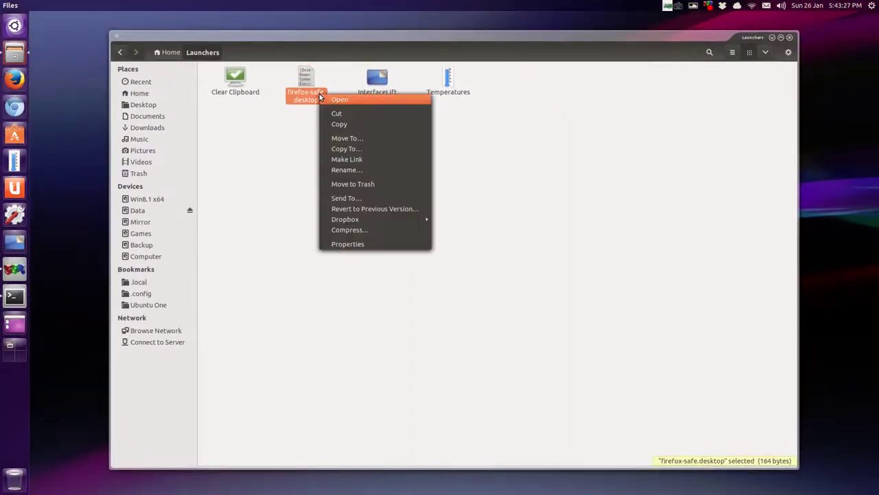
left_click(354, 246)
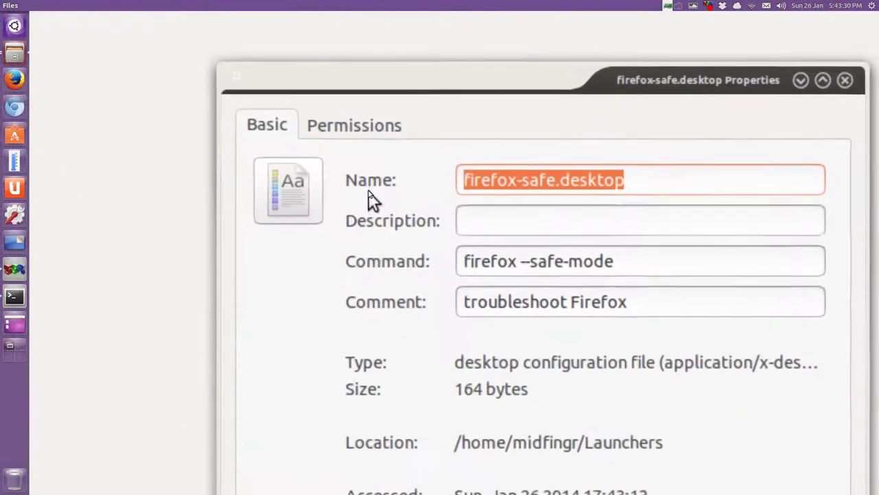
left_click(354, 125)
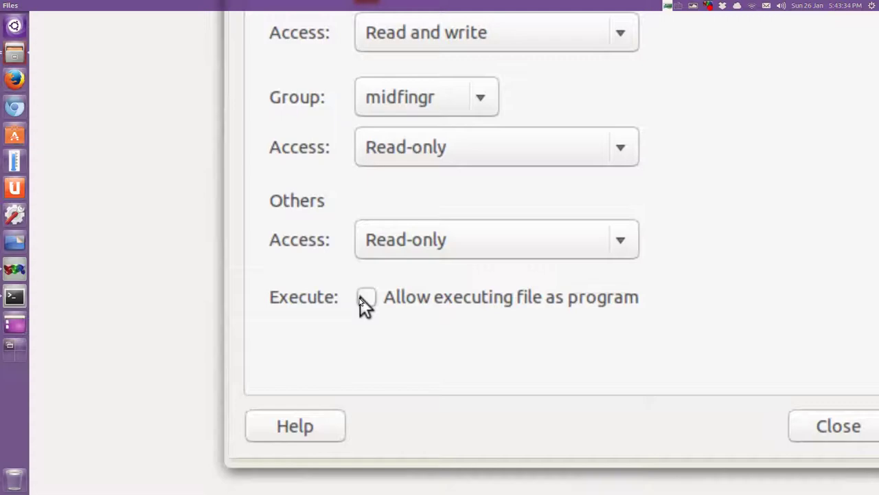
left_click(362, 297)
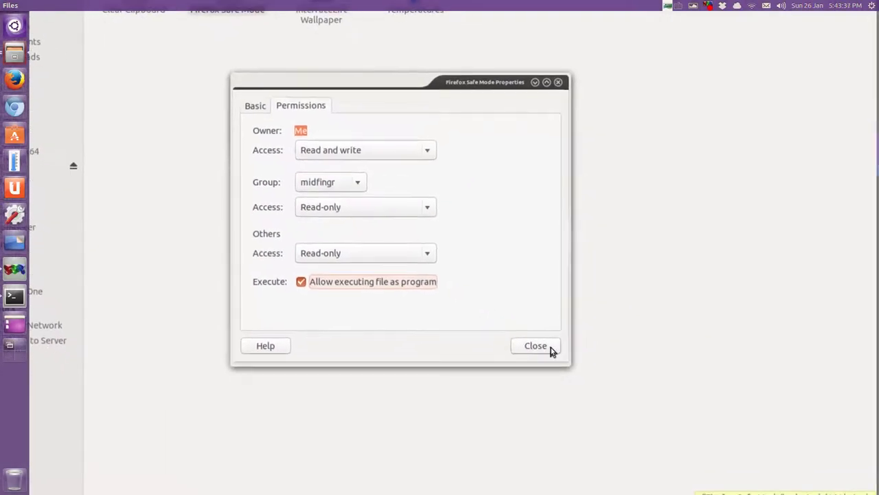
left_click(549, 347)
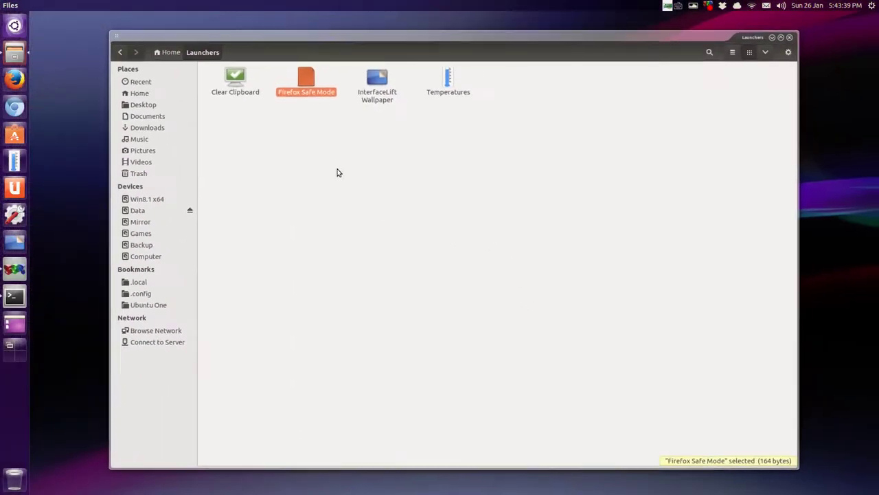
Test the Firefox Safe Mode launcher by running it and starting the browser in Safe Mode
left_click(314, 122)
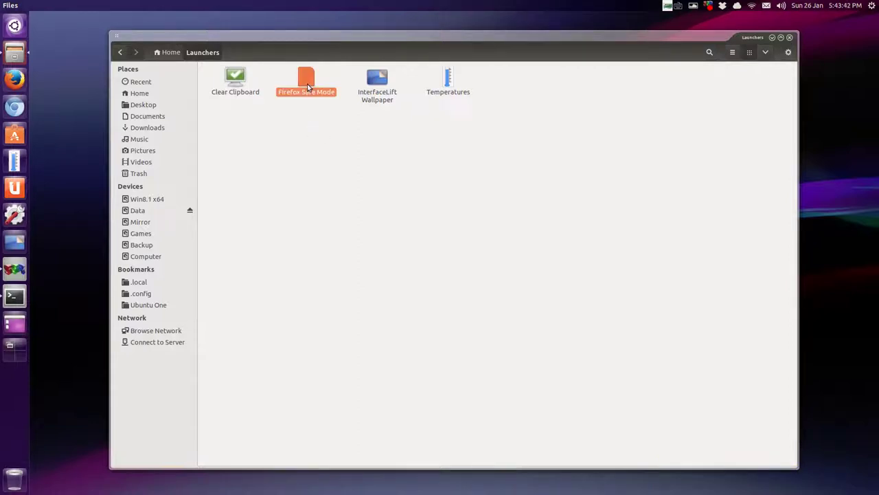
double_click(307, 84)
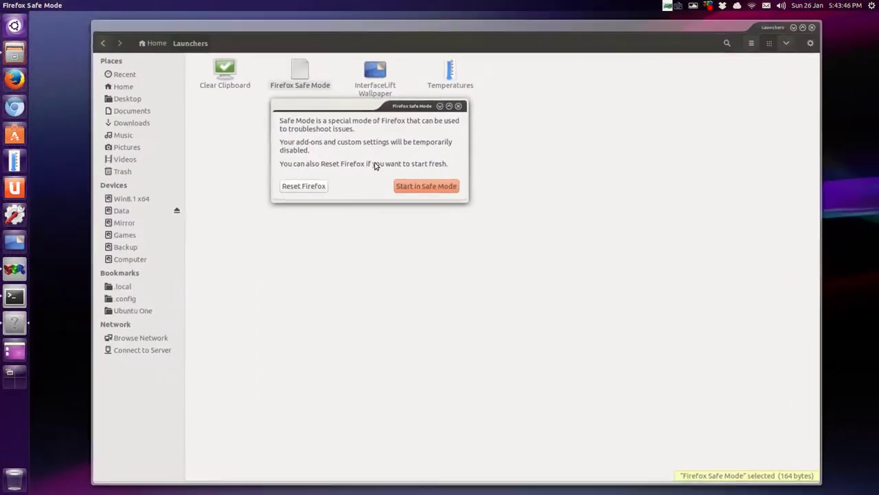
left_click(421, 192)
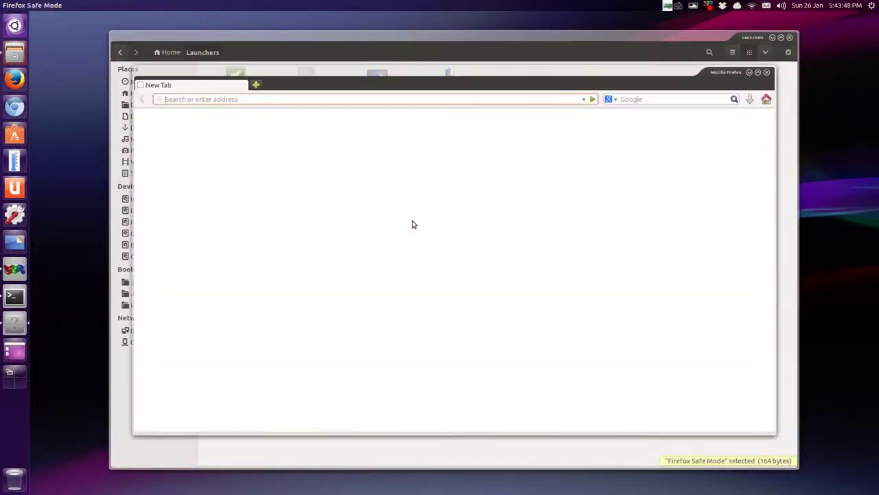
Examine the Extensions and Appearance sections of Firefox's Add-ons Manager, and close the browser
left_click(163, 5)
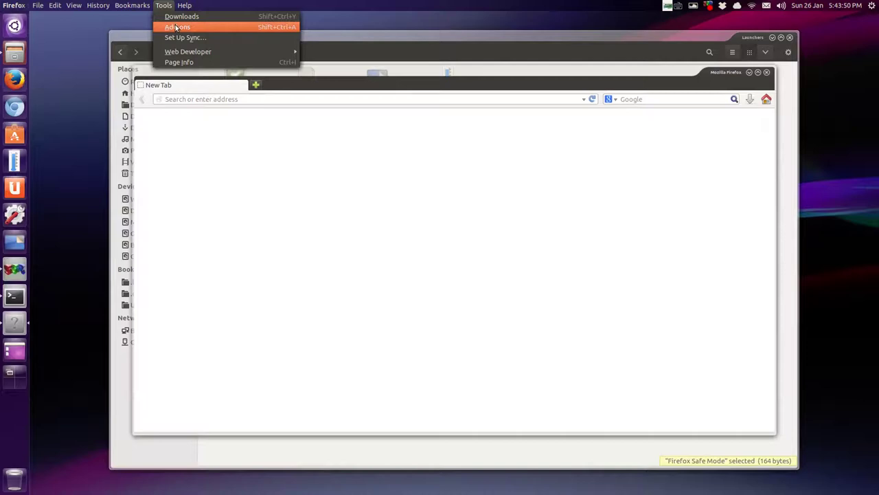
left_click(178, 27)
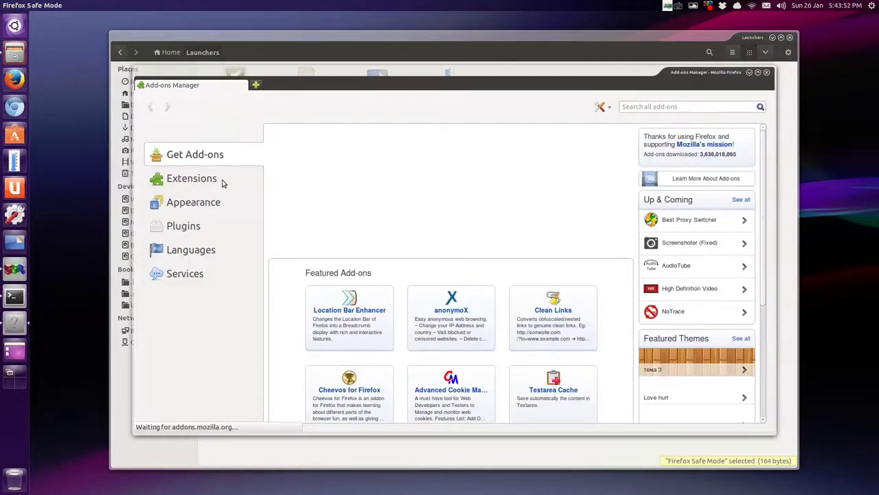
left_click(222, 181)
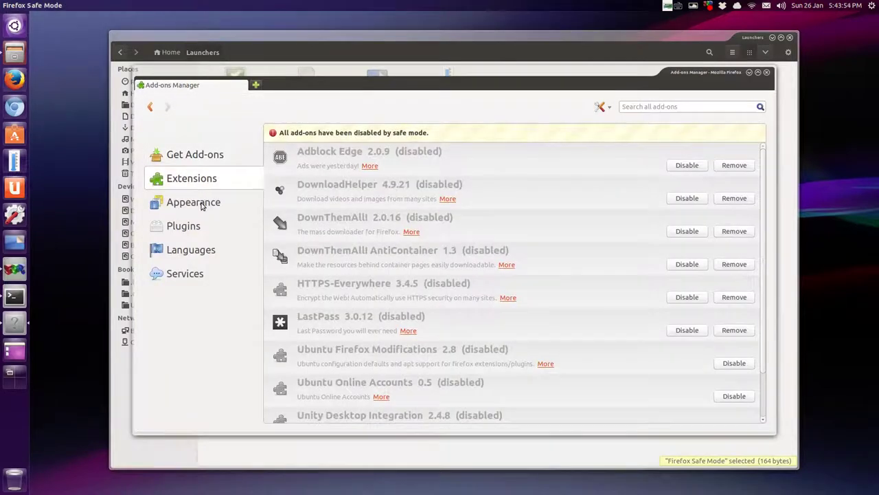
left_click(202, 202)
left_click(766, 72)
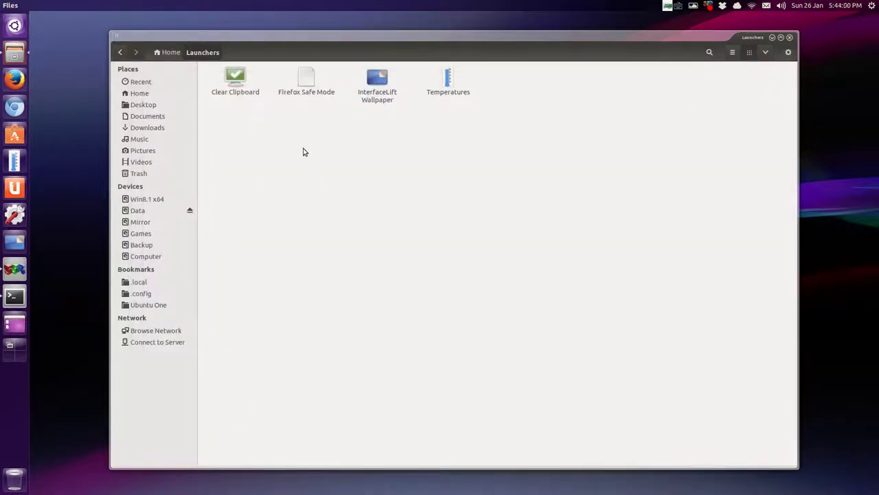
Look through the Pictures, Documents and Downloads folders for a launcher icon, examining the two Firefox PNG images in Downloads
left_click(307, 93)
left_click(321, 155)
left_click(145, 153)
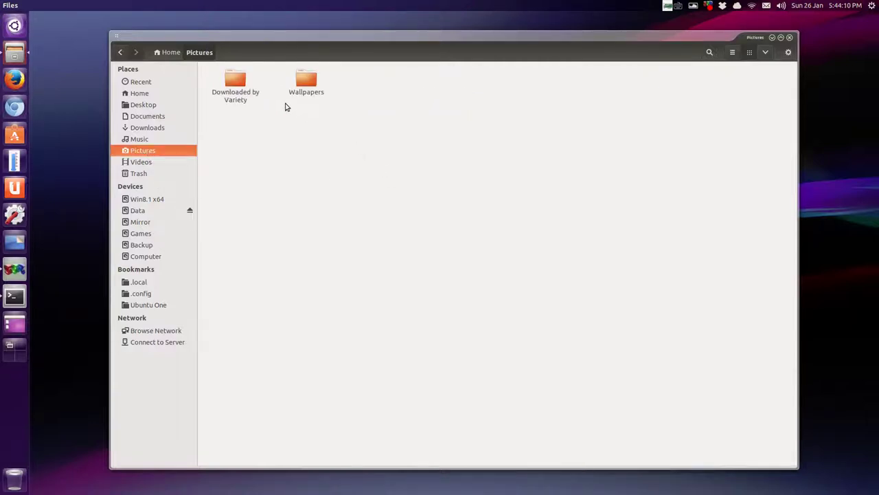
left_click(136, 117)
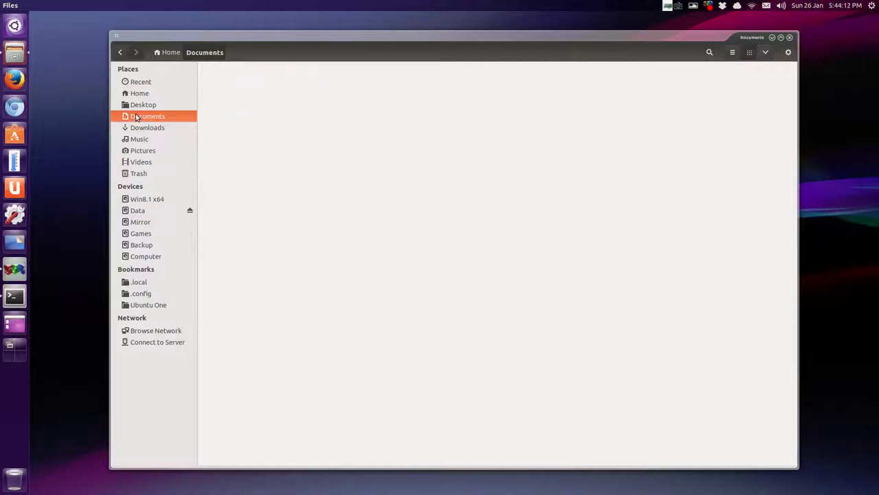
left_click(157, 132)
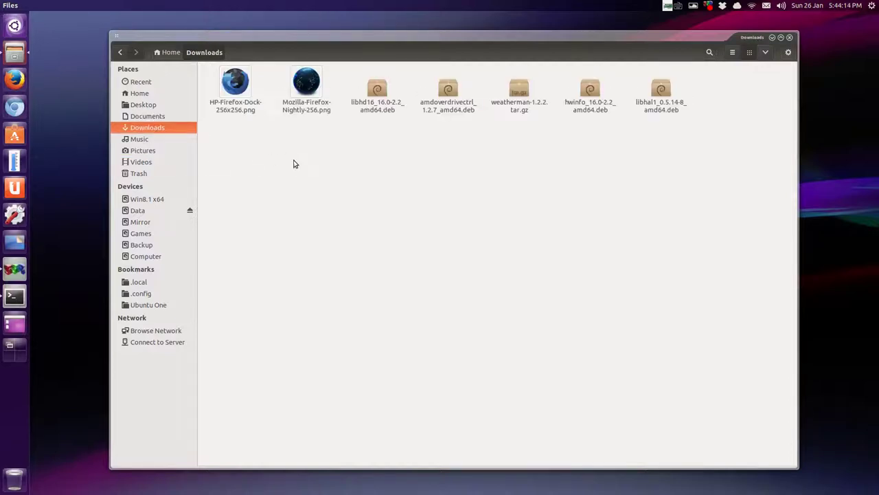
left_click(223, 107)
left_click(302, 110)
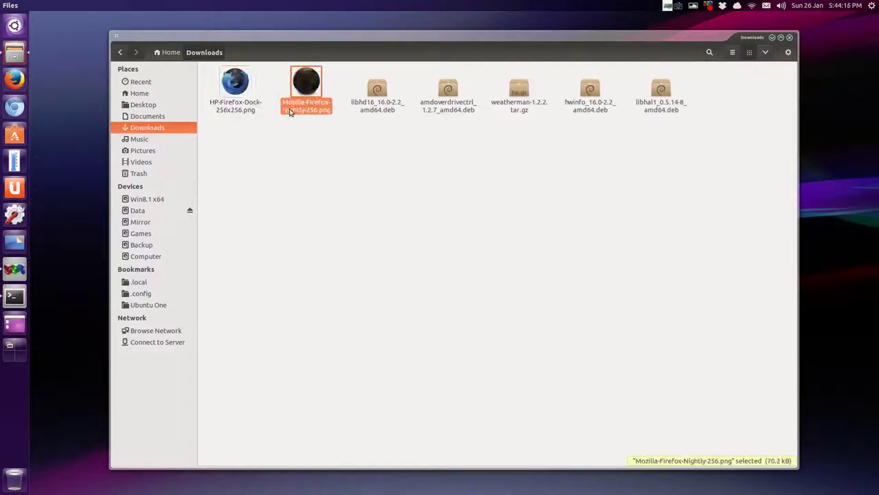
left_click(237, 108)
left_click(257, 194)
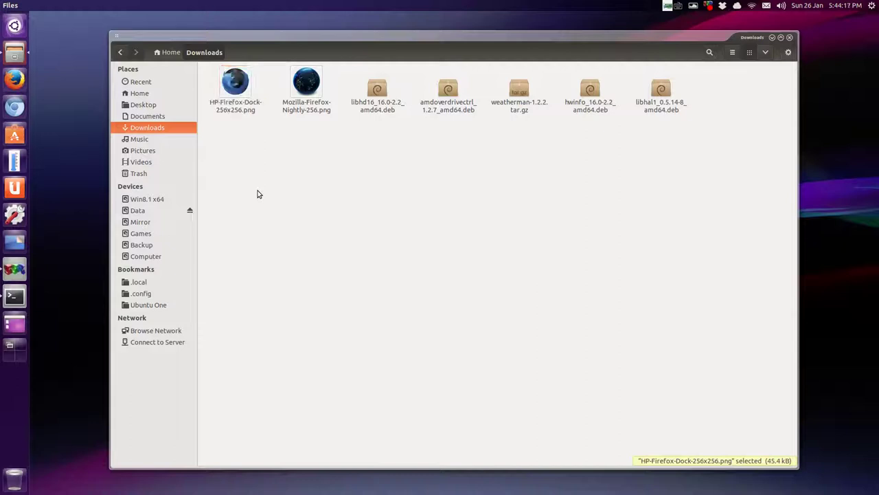
left_click(235, 106)
left_click(226, 238)
left_click(235, 106)
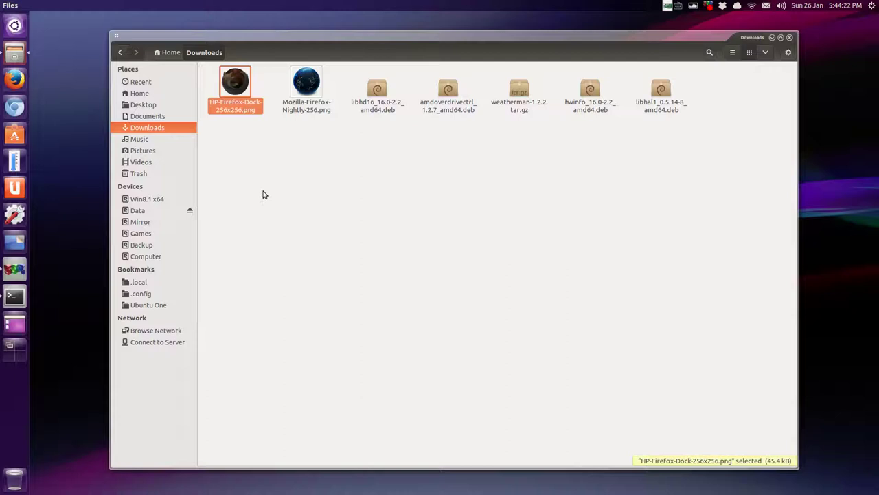
left_click(218, 277)
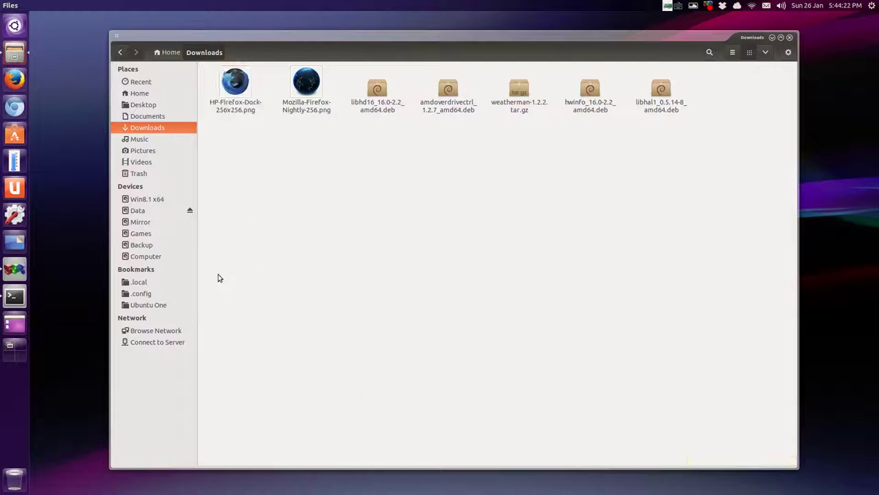
Examine the contents of the icons folder inside .local/share and return to the share folder
left_click(139, 282)
double_click(236, 82)
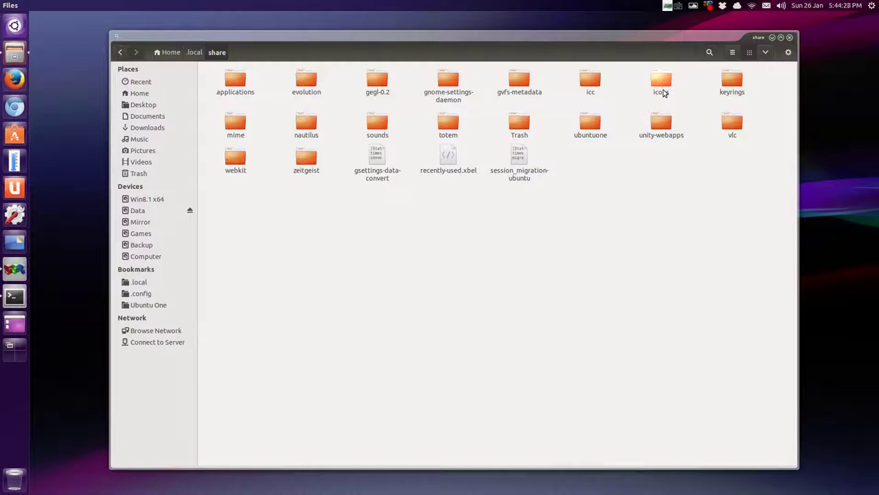
double_click(664, 92)
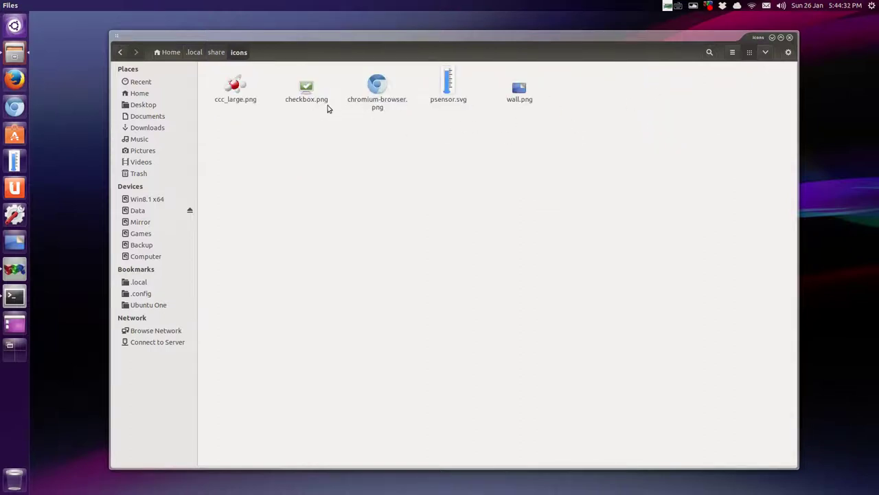
key("BackSpace")
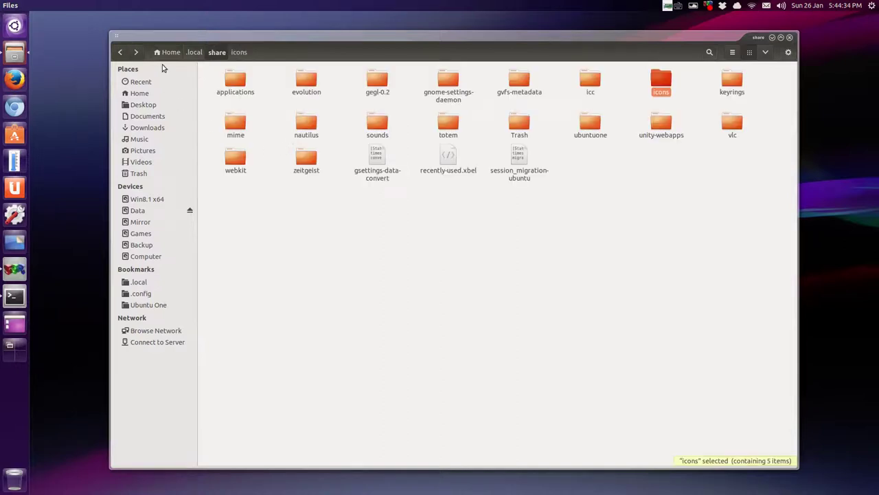
Copy HP-Firefox-Dock-256x256.png from Downloads to the icons folder in the home directory's .local/share
left_click(142, 129)
right_click(233, 107)
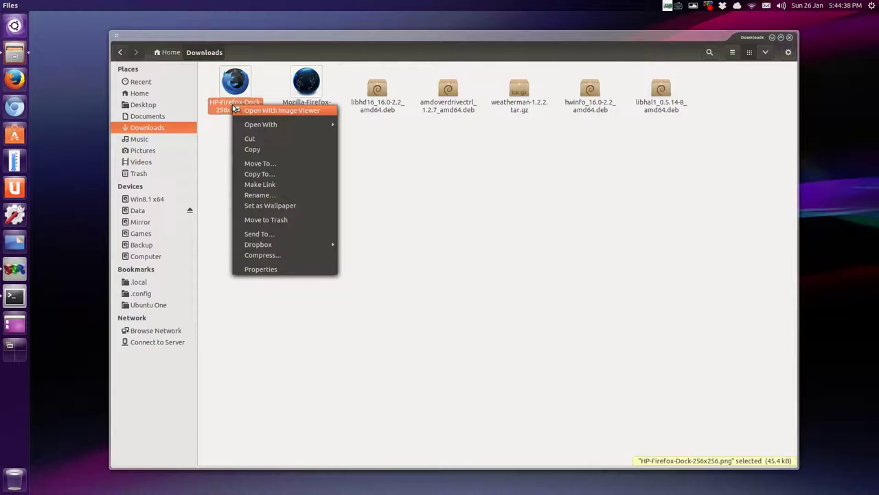
left_click(284, 176)
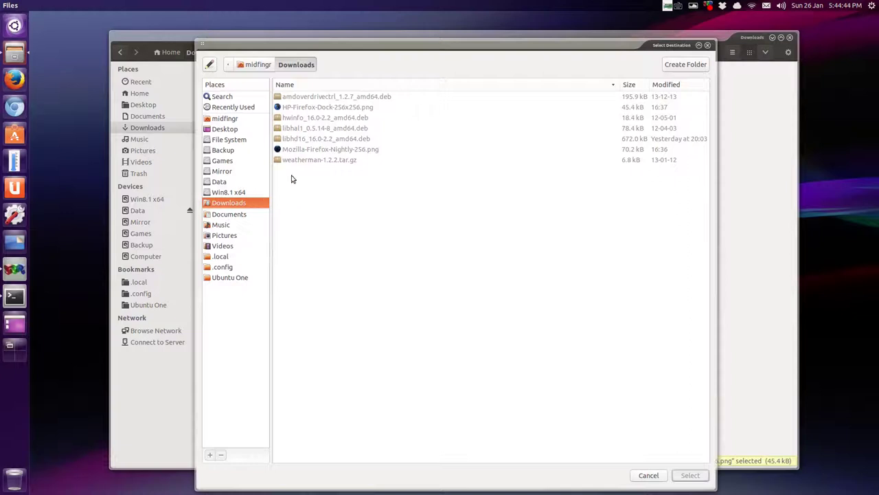
left_click(224, 121)
left_click(452, 219)
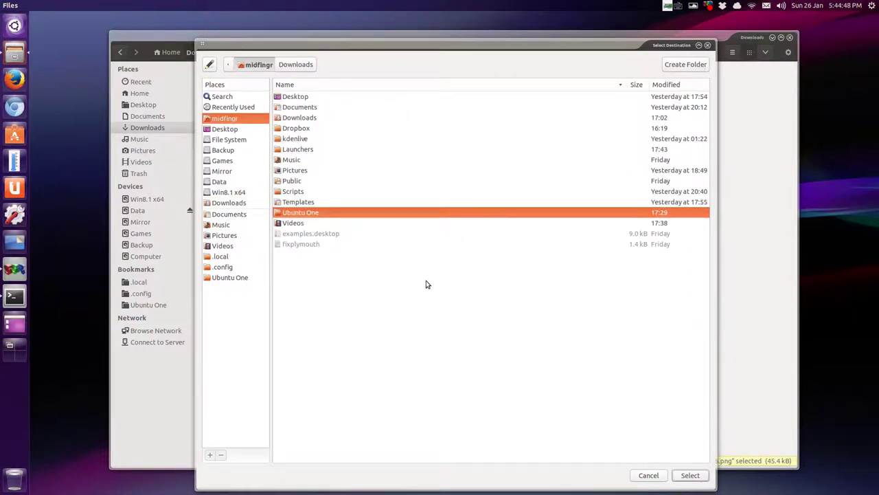
key("ctrl+h")
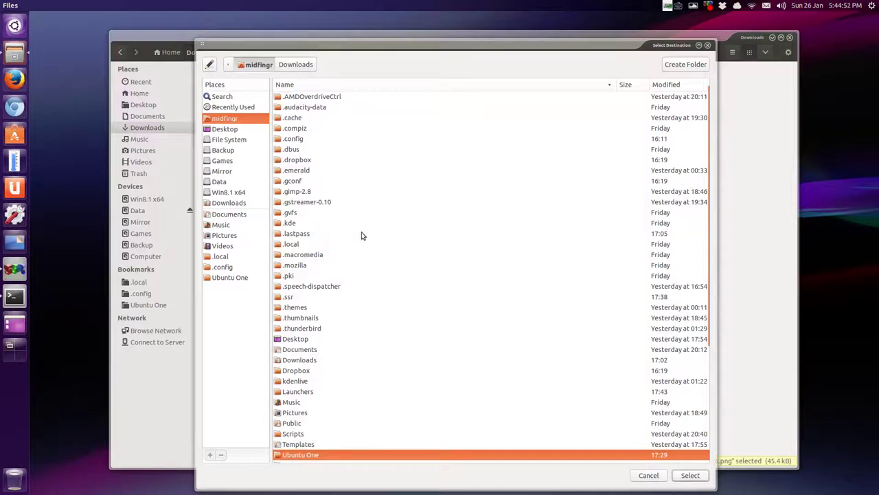
type(".lo")
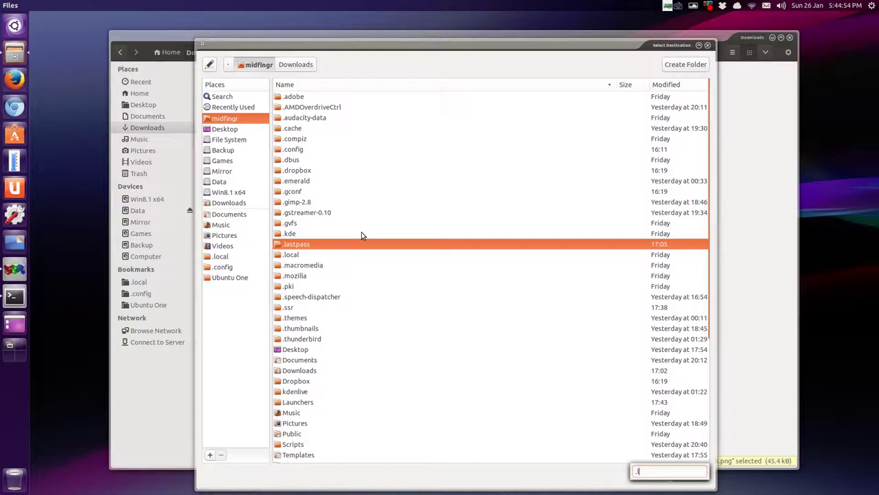
double_click(348, 256)
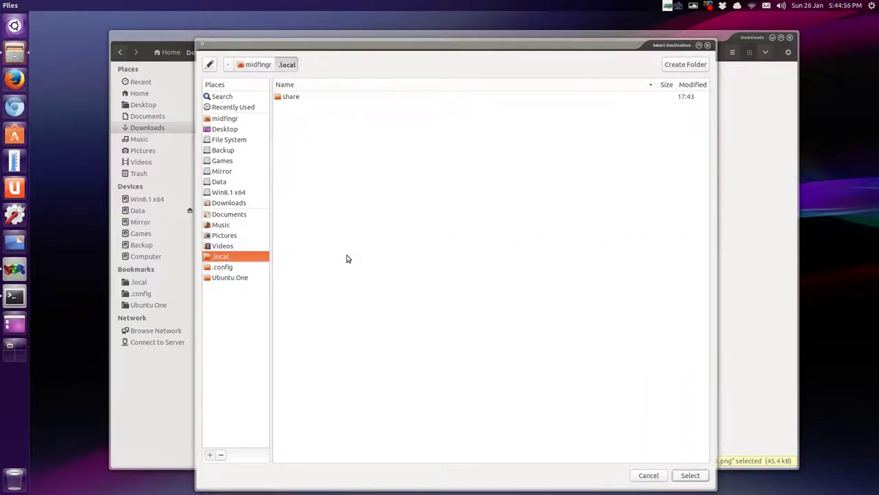
double_click(288, 97)
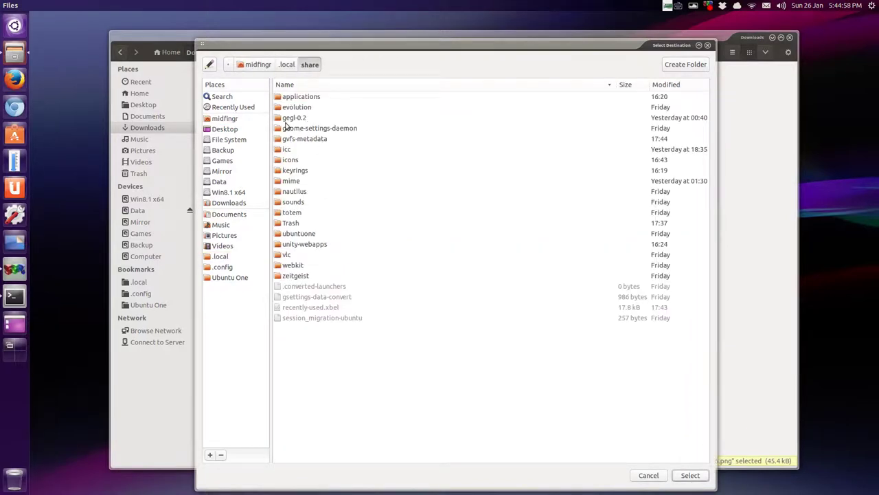
double_click(291, 160)
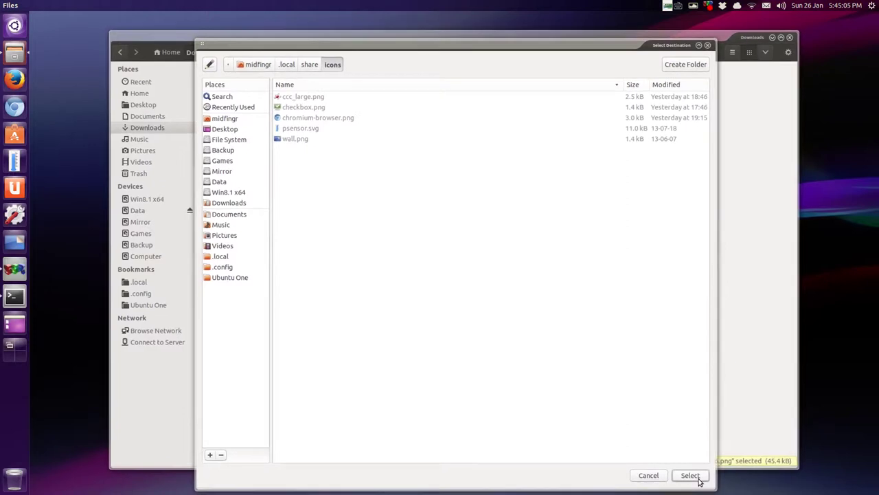
left_click(694, 474)
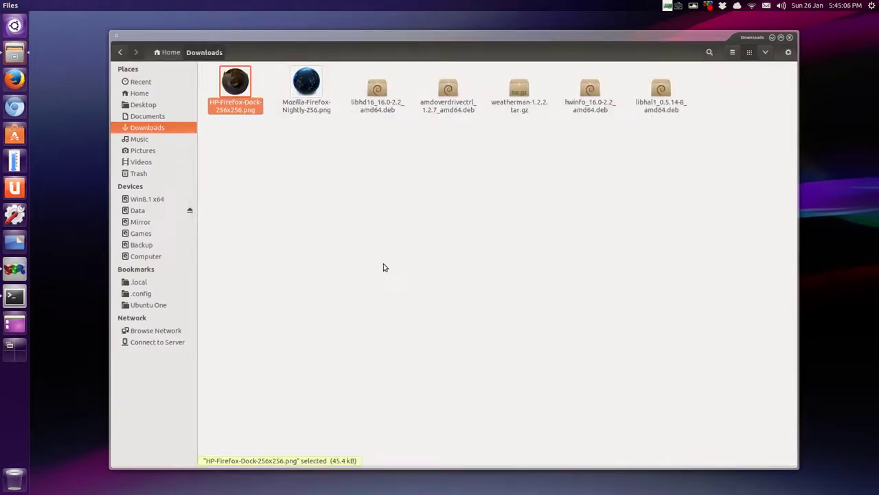
Rename HP-Firefox-Dock-256x256.png in the home directory's .local/share/icons folder to firefox-safe.png
left_click(352, 230)
left_click(141, 283)
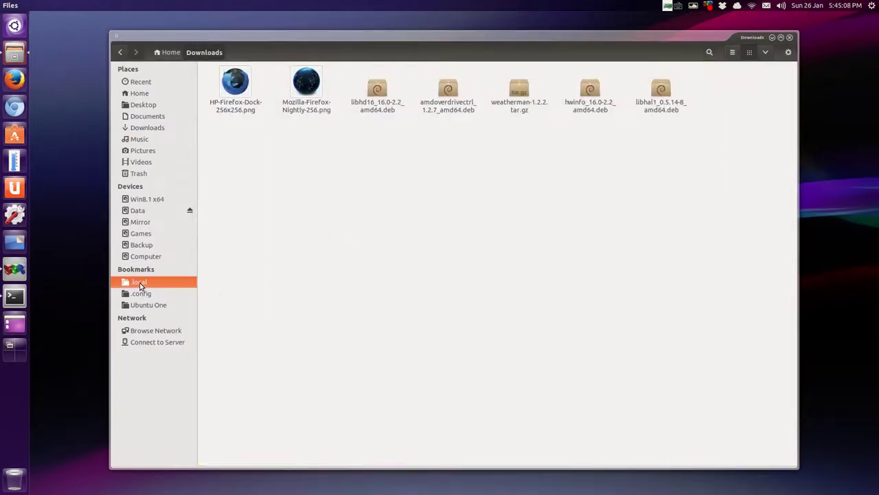
double_click(238, 93)
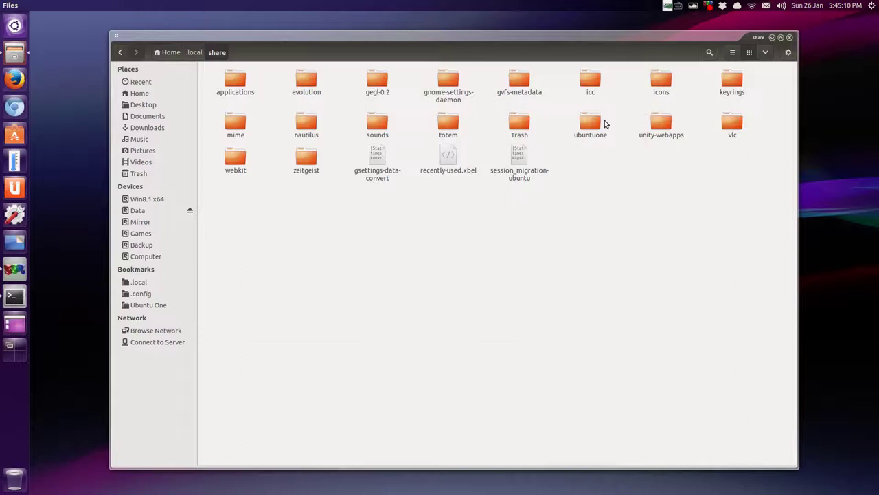
double_click(651, 93)
left_click(451, 130)
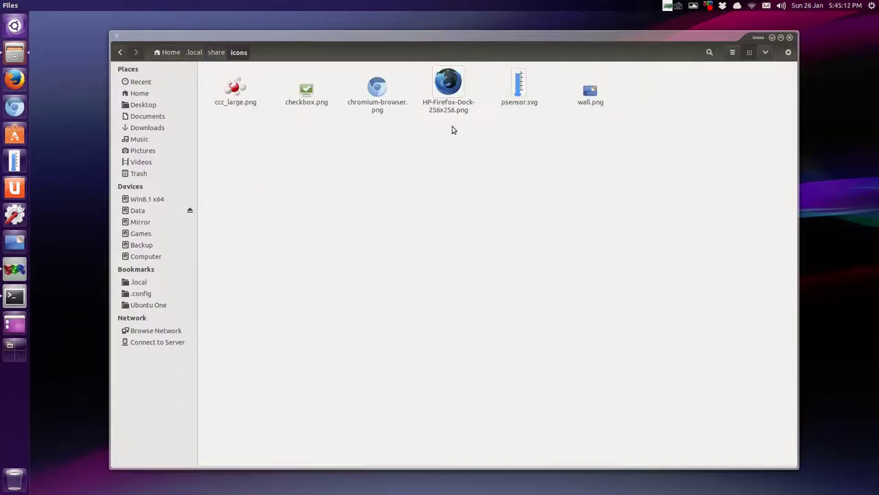
left_click(455, 101)
left_click_drag(448, 32, 404, 75)
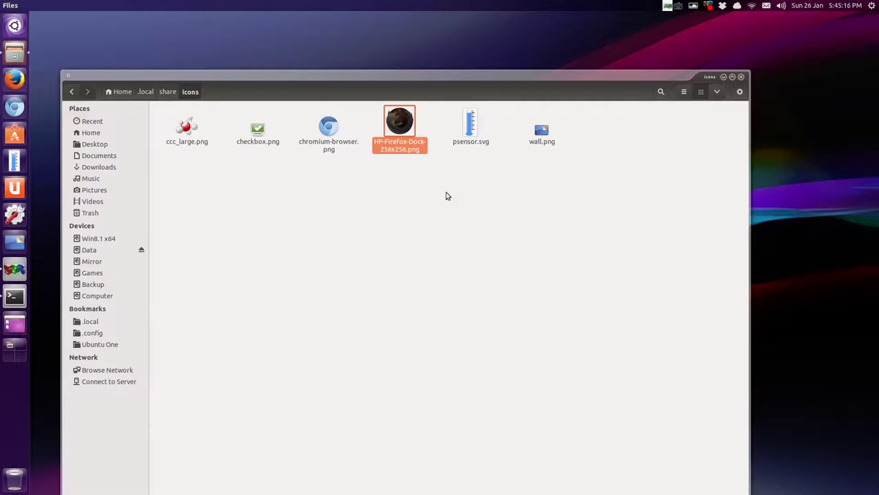
key("F2")
type("fire")
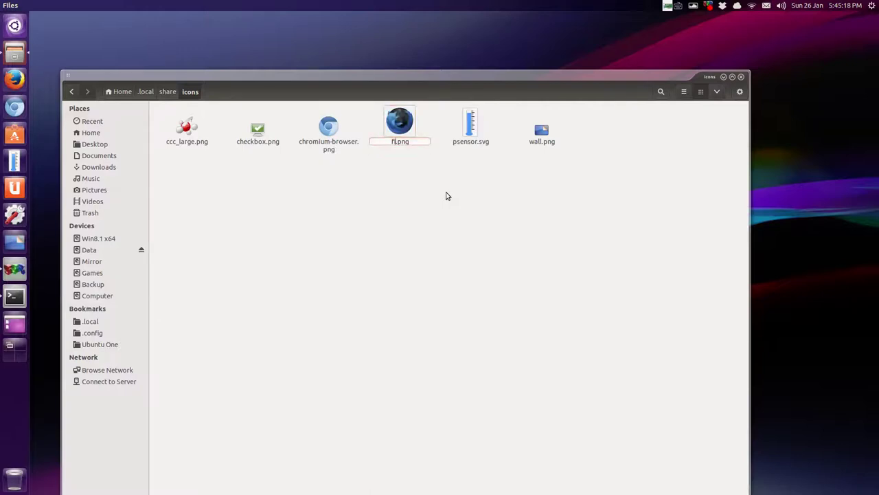
type("fox-safe")
key("Return")
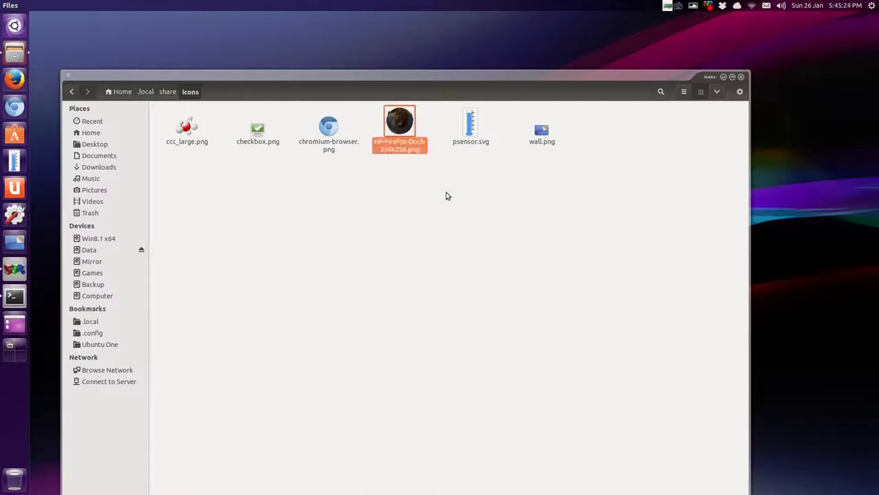
left_click(446, 196)
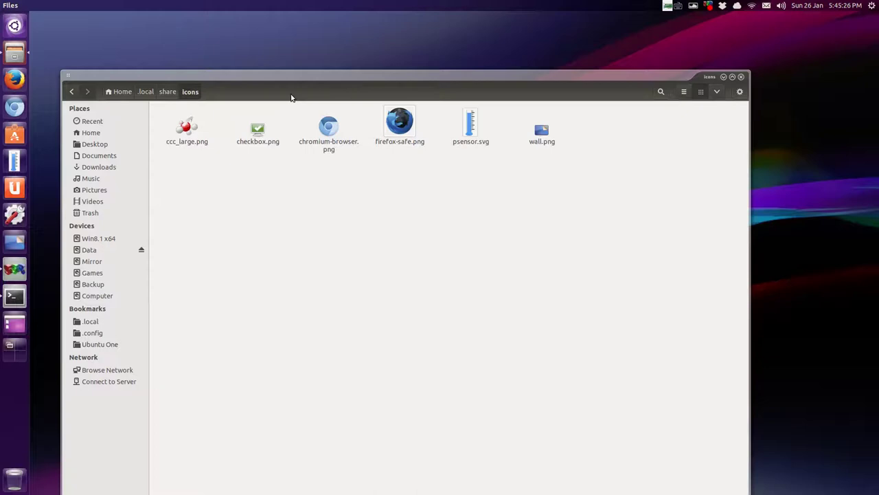
Show the icons folder's location as an editable text path, and open the home directory's Launchers folder in a new tab
key("ctrl+l")
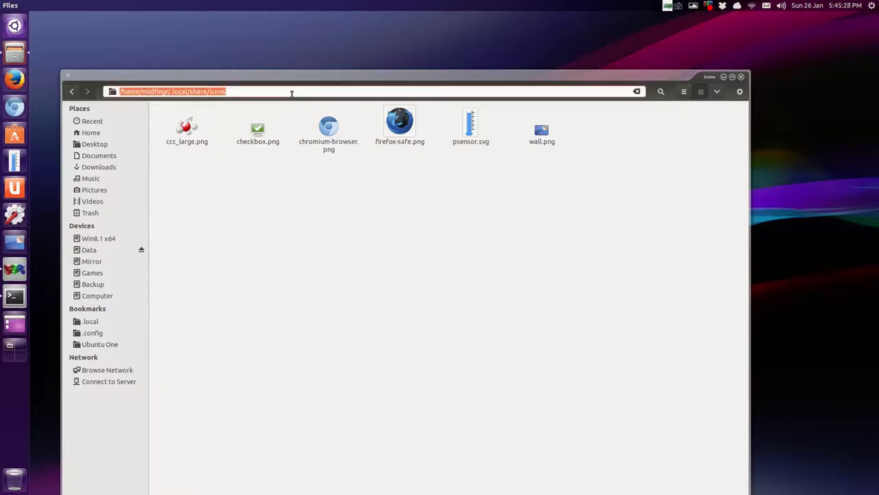
left_click(291, 92)
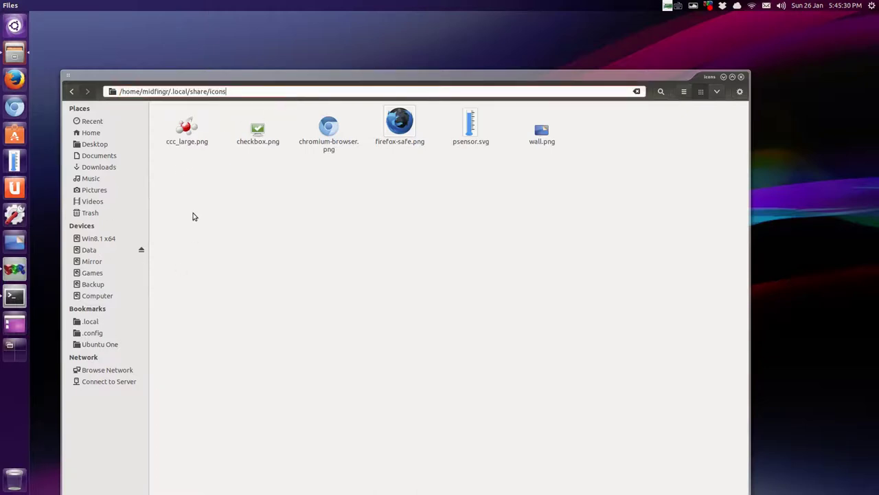
right_click(91, 134)
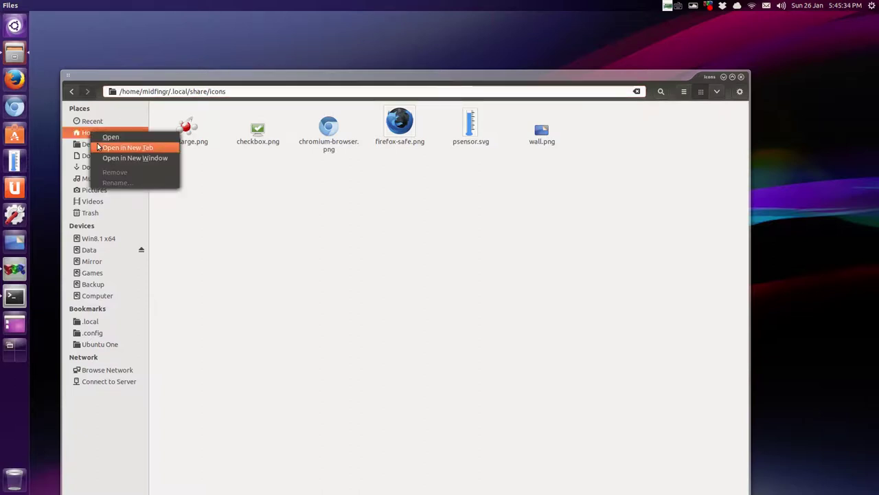
left_click(136, 148)
left_click(484, 110)
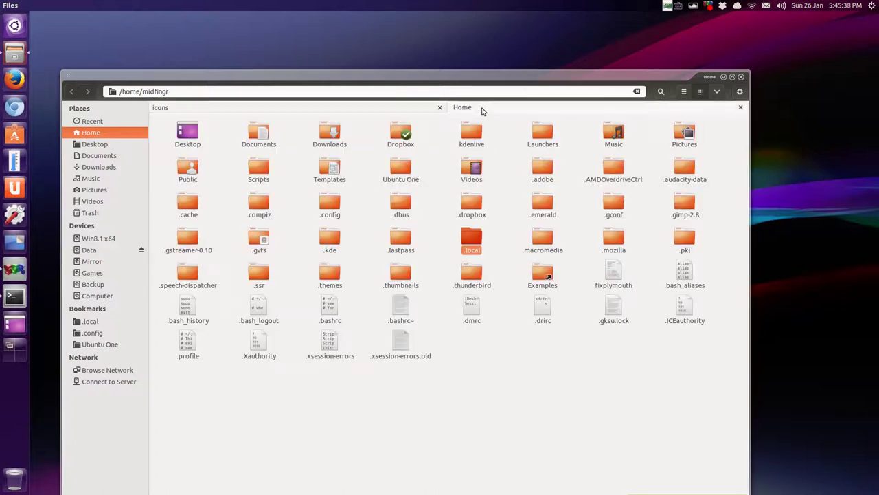
double_click(539, 134)
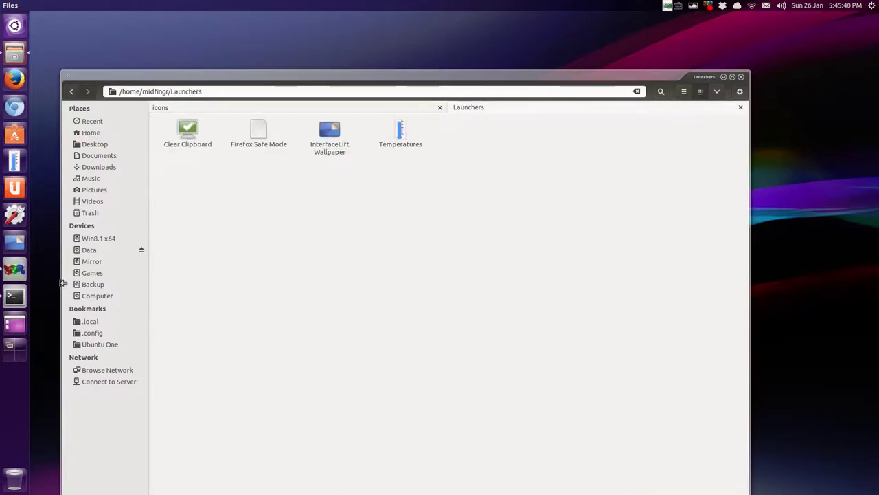
Switch to the terminal and open firefox-safe.desktop from the Launchers folder in gedit
left_click(23, 299)
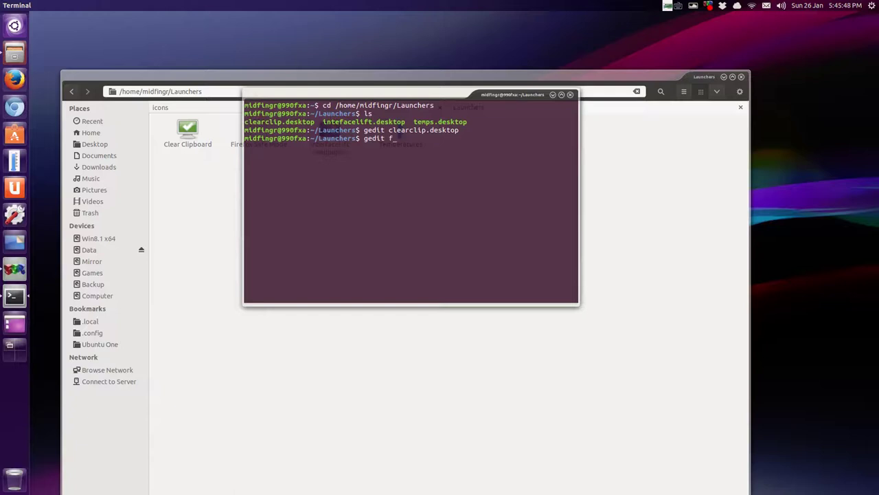
type("gedit fire")
key("Tab")
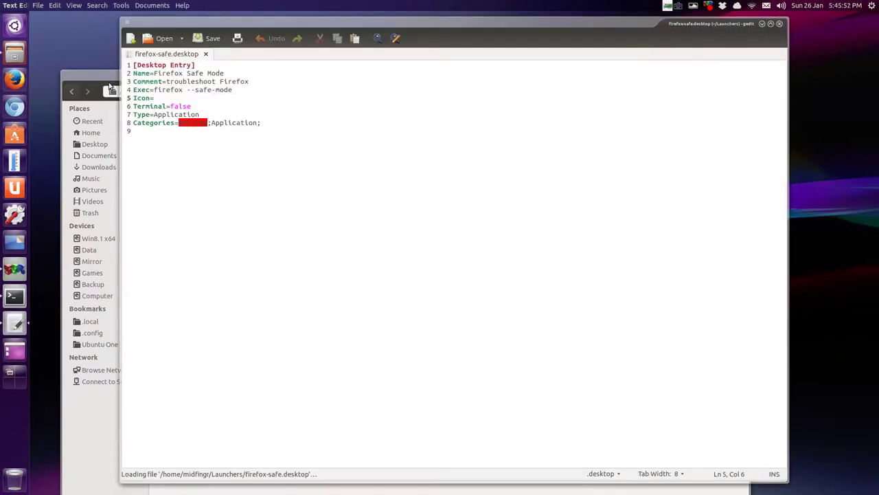
Copy the icons folder's full path from the file manager into the launcher's Icon= line, and add a trailing slash
left_click(112, 88)
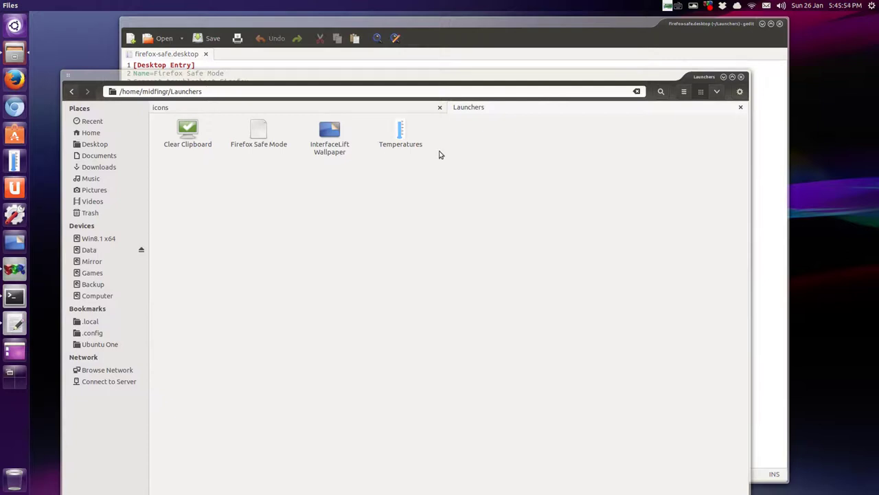
left_click(375, 110)
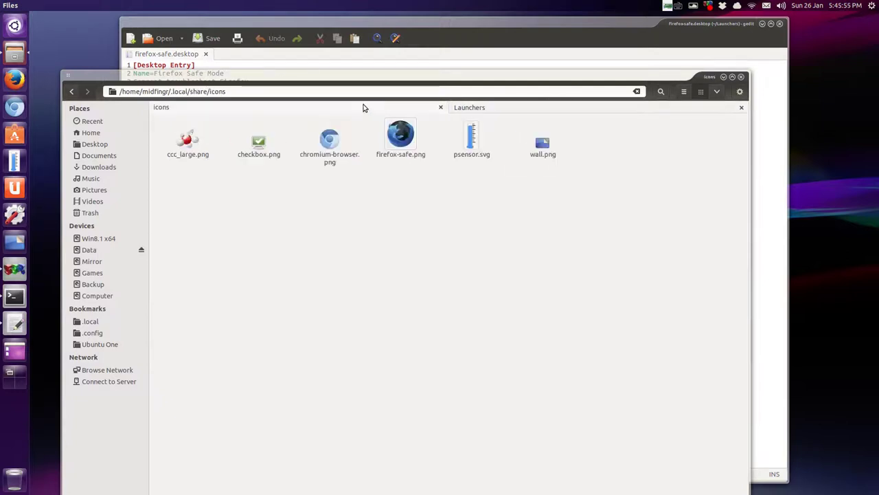
left_click(325, 91)
key("ctrl+c")
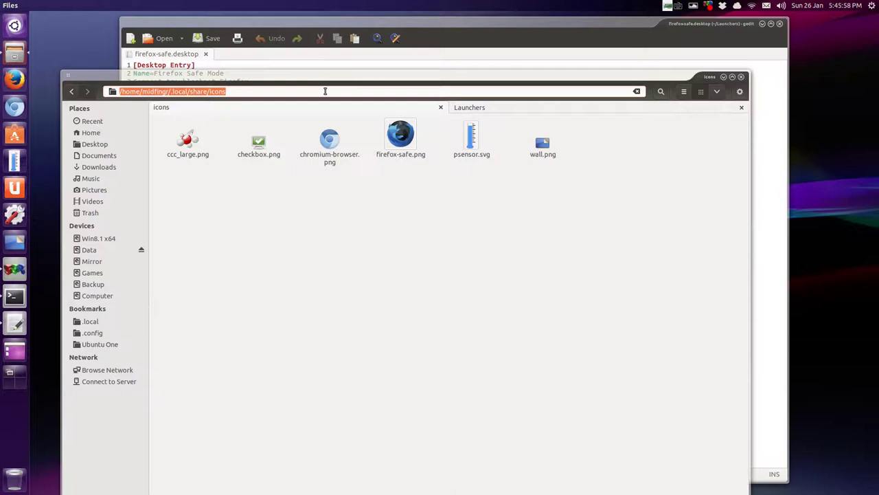
left_click(288, 24)
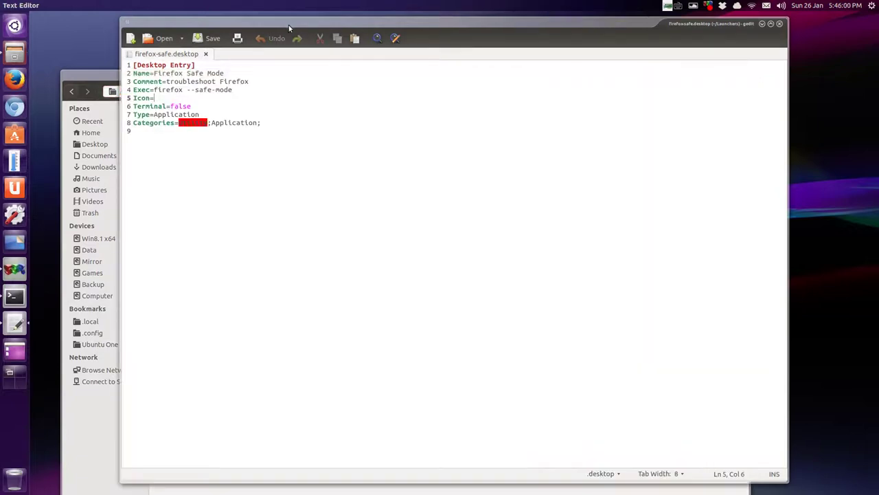
key("ctrl+v")
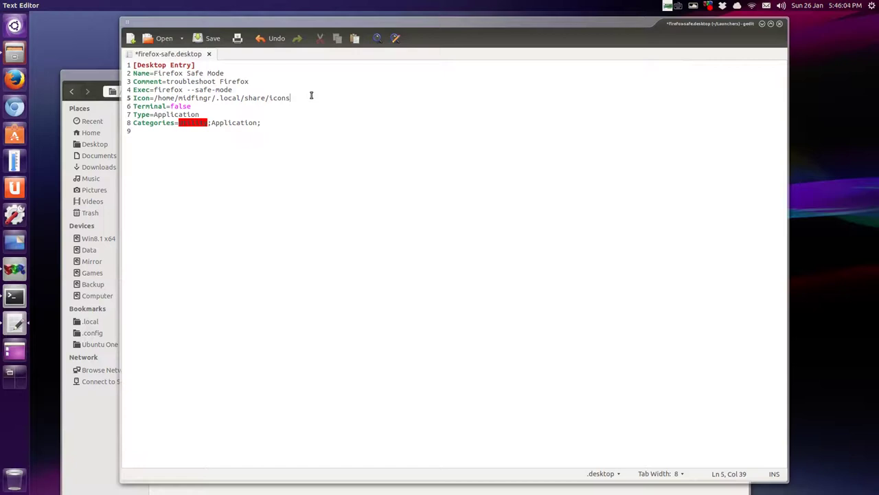
type("/")
Copy the full file name of firefox-safe.png from its properties in the icons folder
left_click(80, 74)
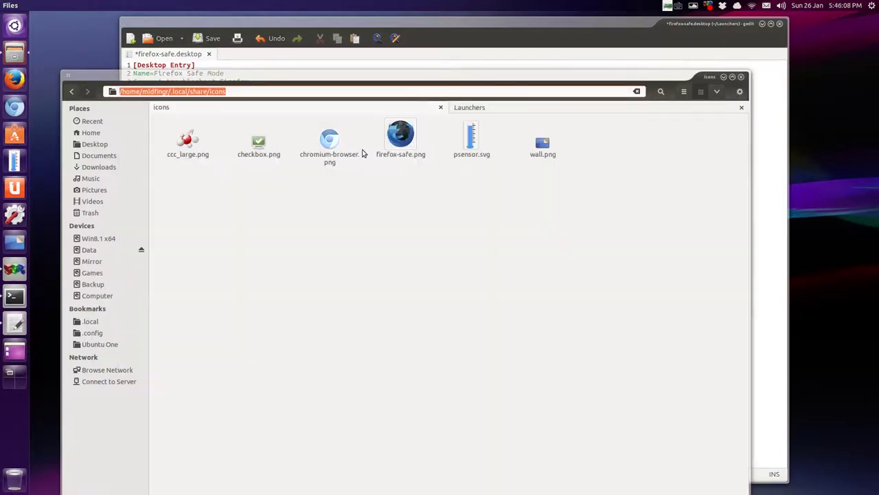
right_click(402, 140)
left_click(447, 320)
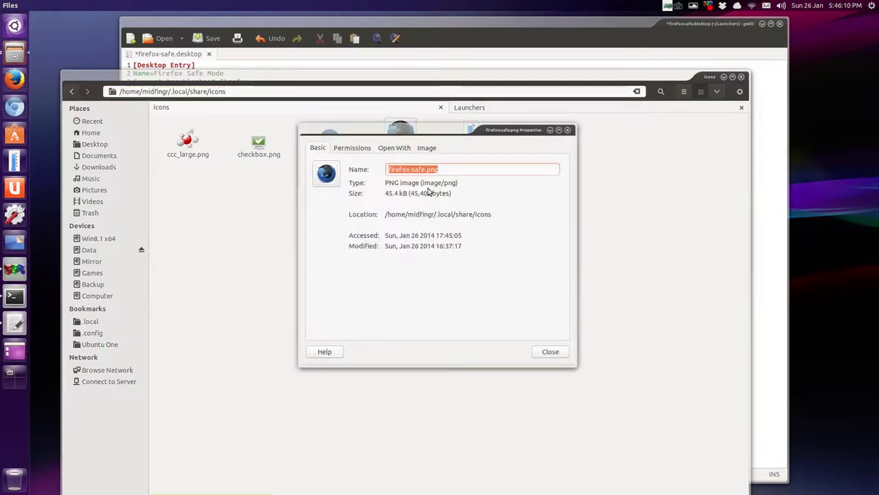
right_click(420, 170)
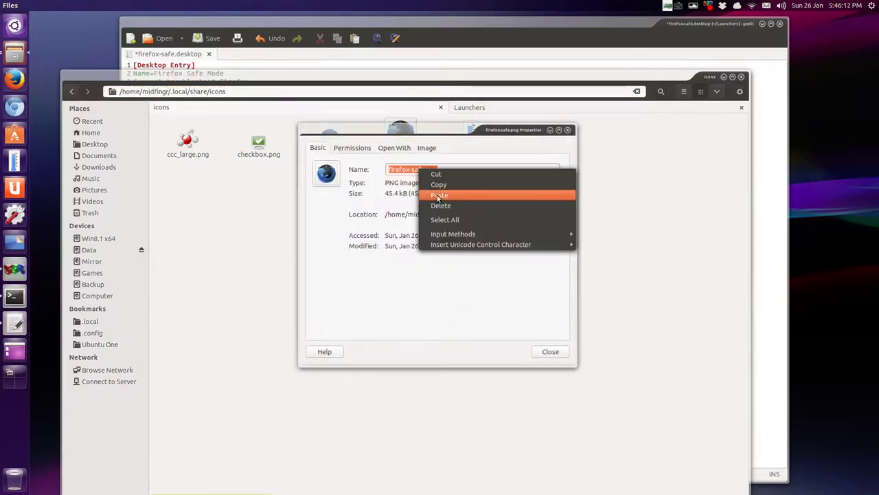
left_click(438, 185)
left_click(550, 352)
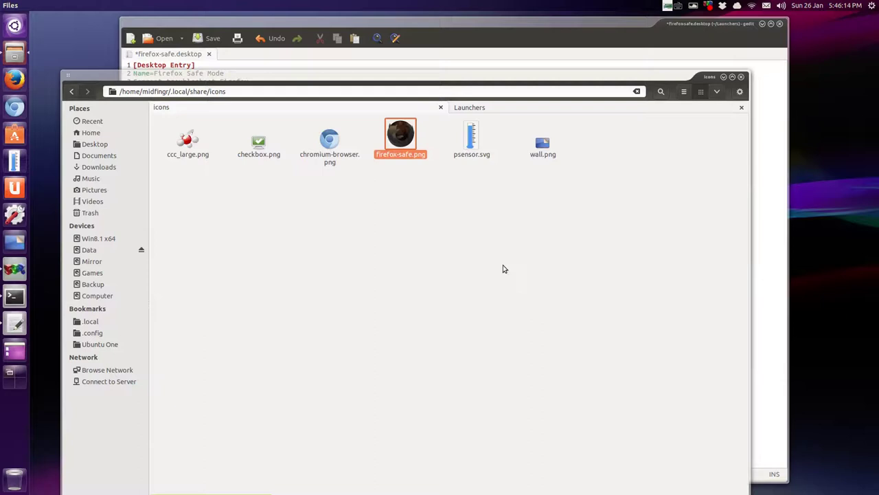
Append firefox-safe.png to the Icon path in firefox-safe.desktop, then save the file and close the editor
left_click(319, 28)
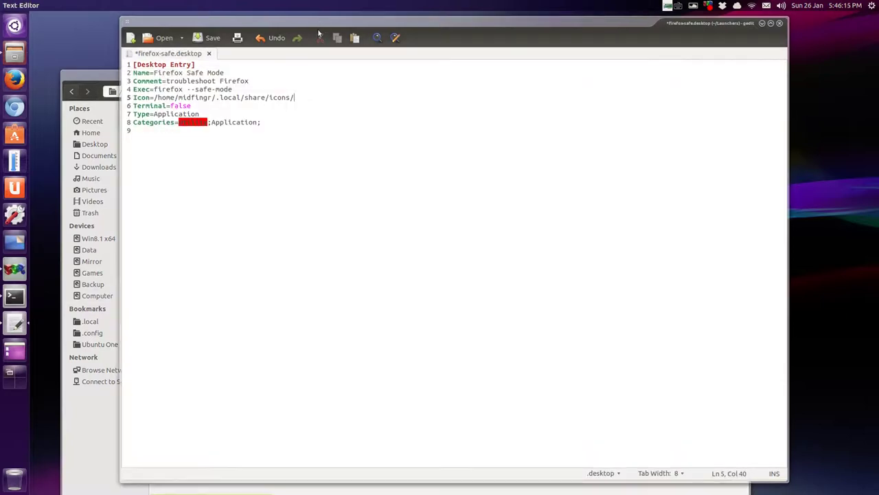
right_click(311, 92)
left_click(338, 154)
left_click(208, 37)
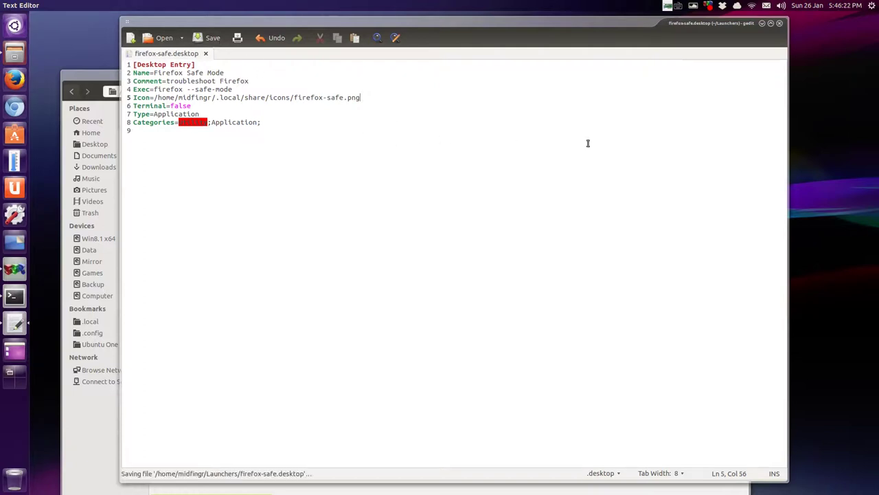
left_click(781, 23)
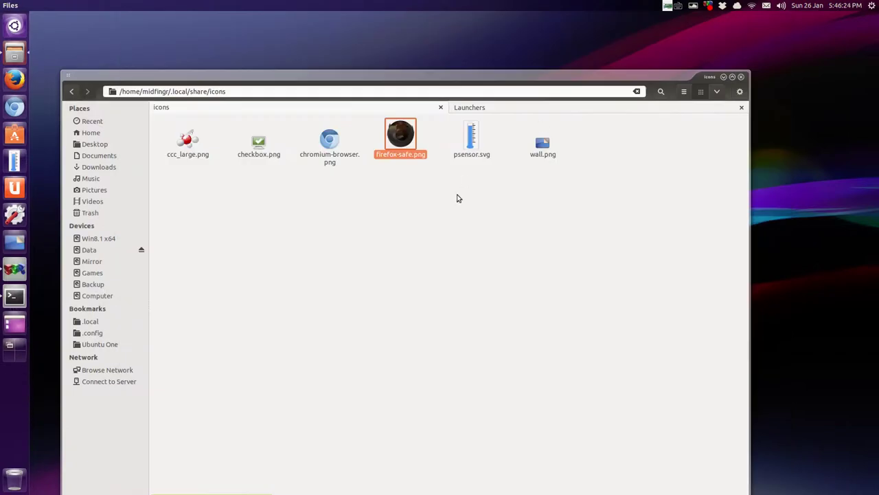
Close the icons tab, keeping the Launchers folder open, and test-run the Firefox Safe Mode launcher
left_click(622, 110)
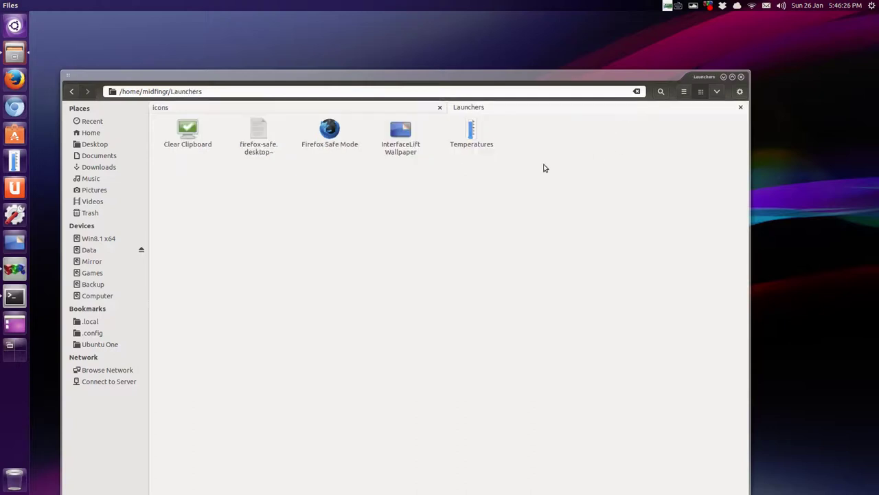
left_click(440, 107)
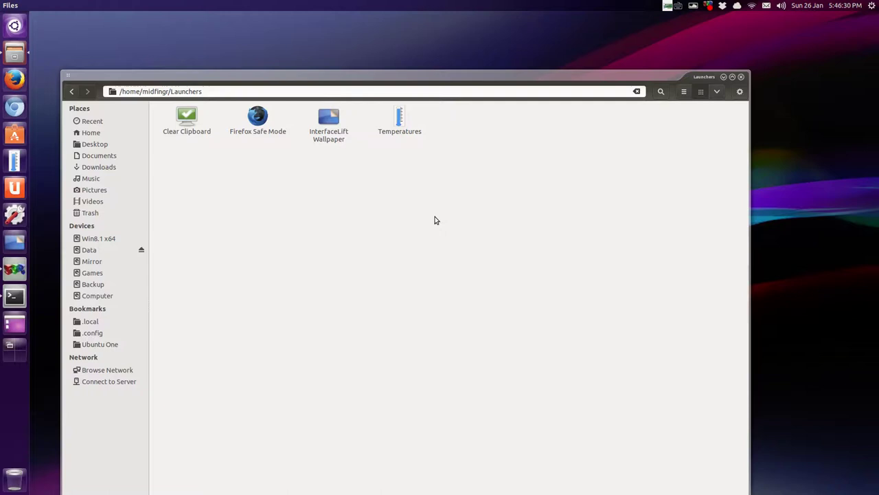
double_click(254, 131)
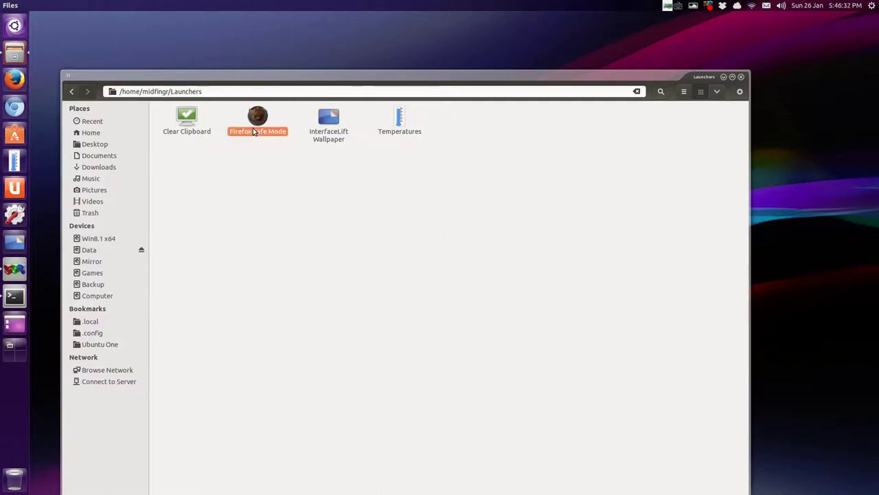
left_click(511, 304)
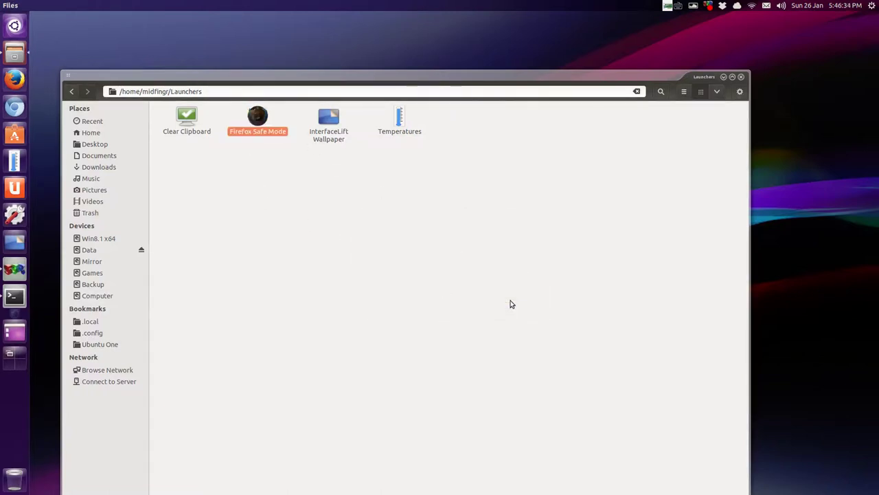
left_click(766, 73)
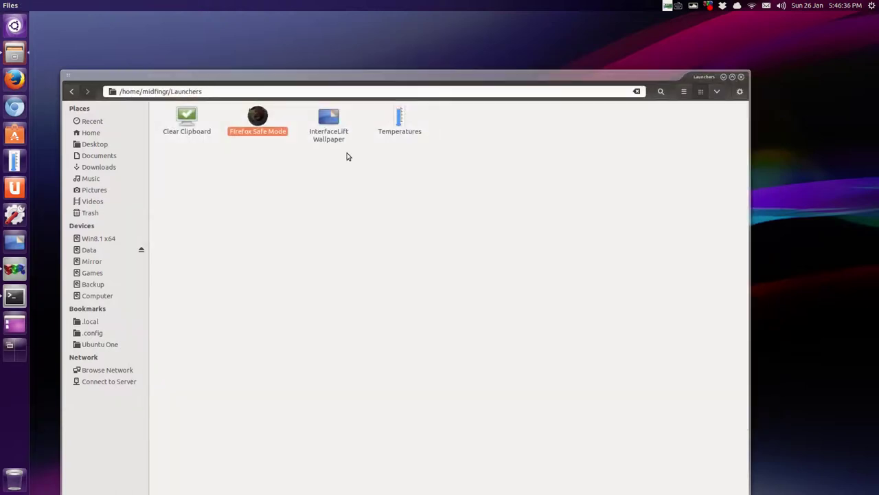
Copy the Firefox Safe Mode launcher from the Launchers folder and go to the Home folder
right_click(259, 122)
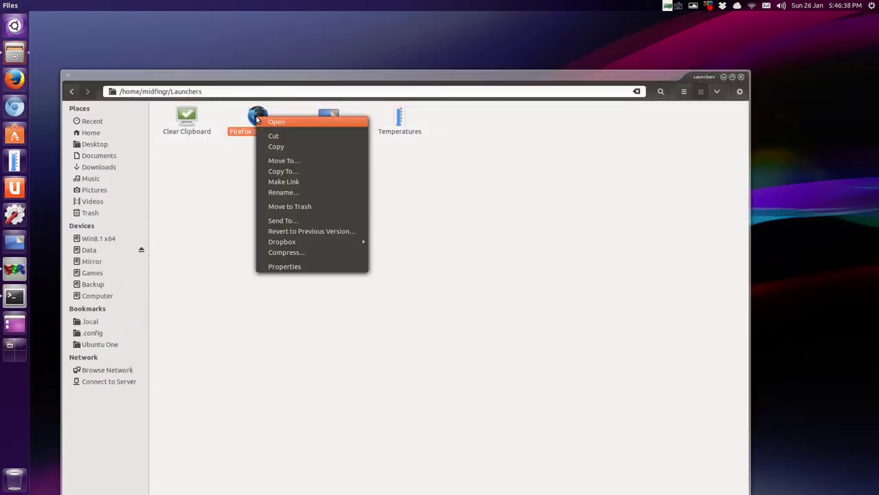
left_click(271, 145)
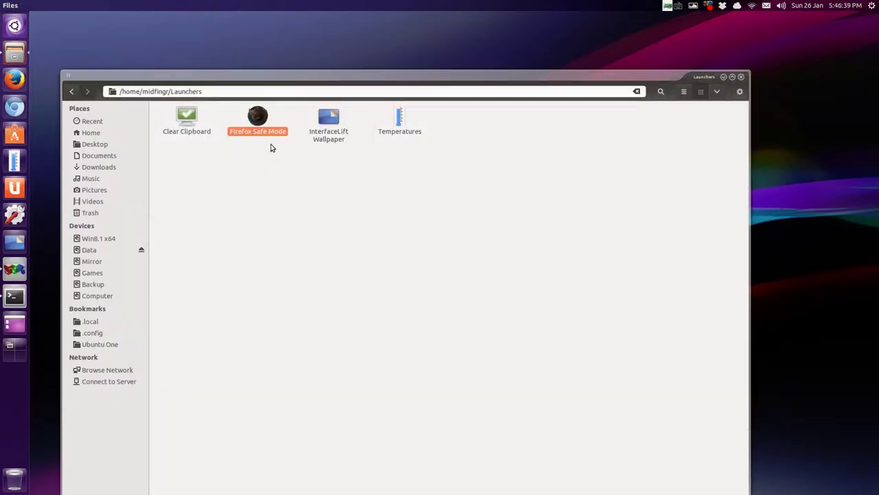
left_click(83, 142)
left_click(84, 134)
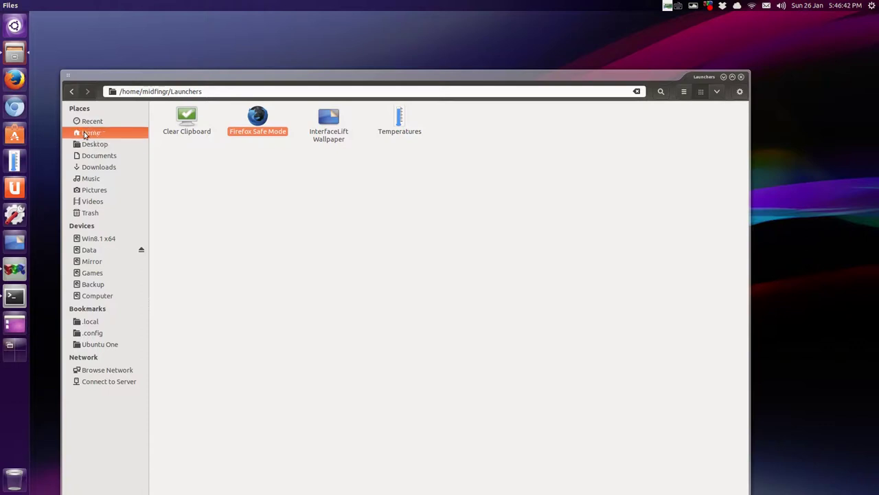
left_click(240, 171)
left_click_drag(247, 79, 314, 31)
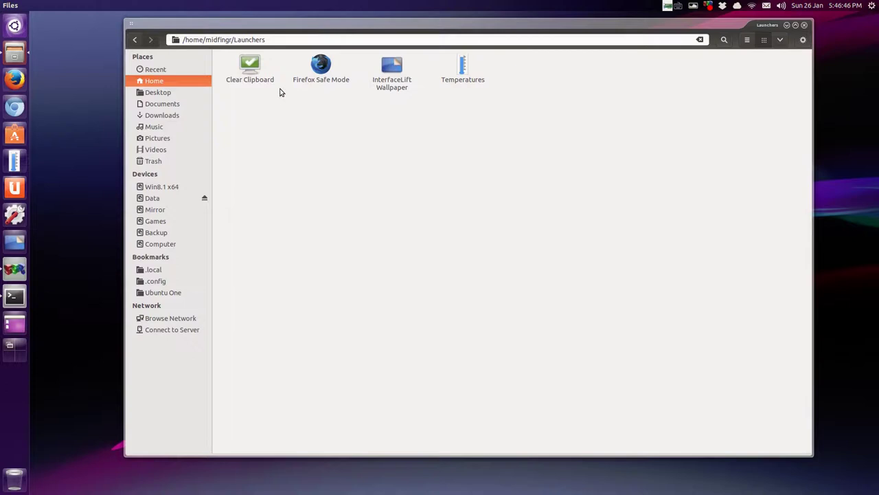
left_click(164, 83)
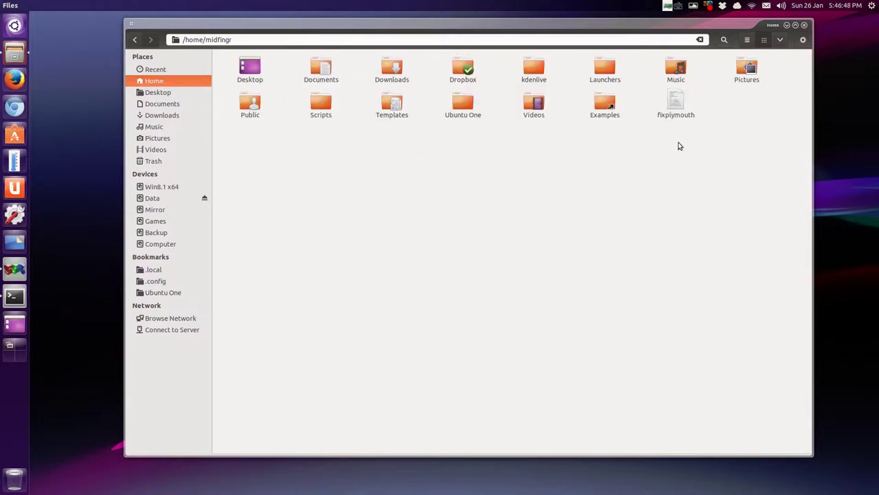
left_click_drag(591, 28, 565, 24)
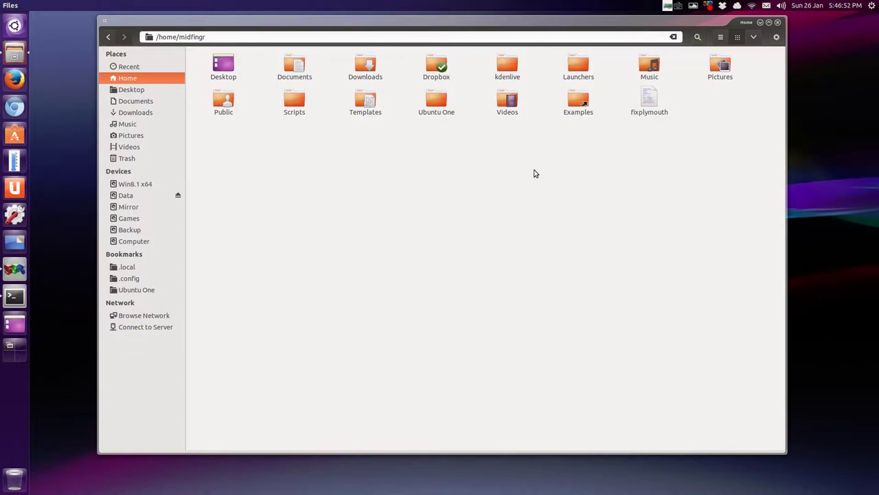
Show the hidden files in Home and paste the launcher into .local/share/applications
key("ctrl+h")
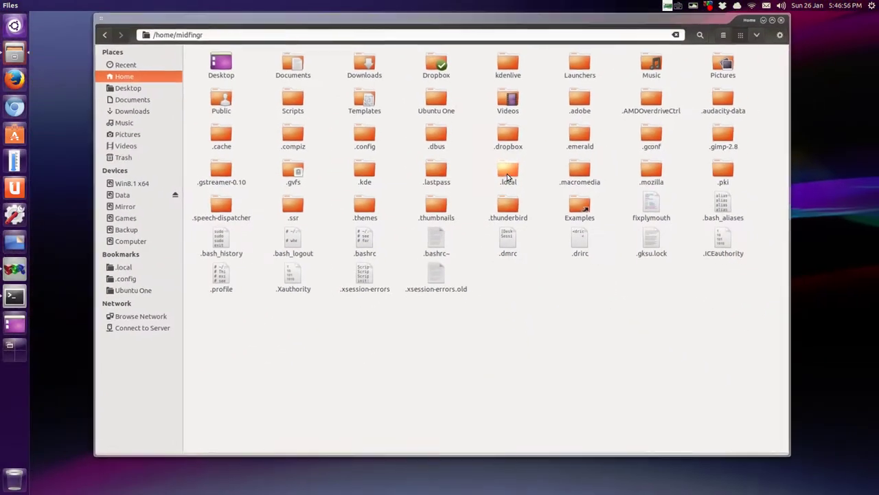
double_click(507, 174)
double_click(232, 71)
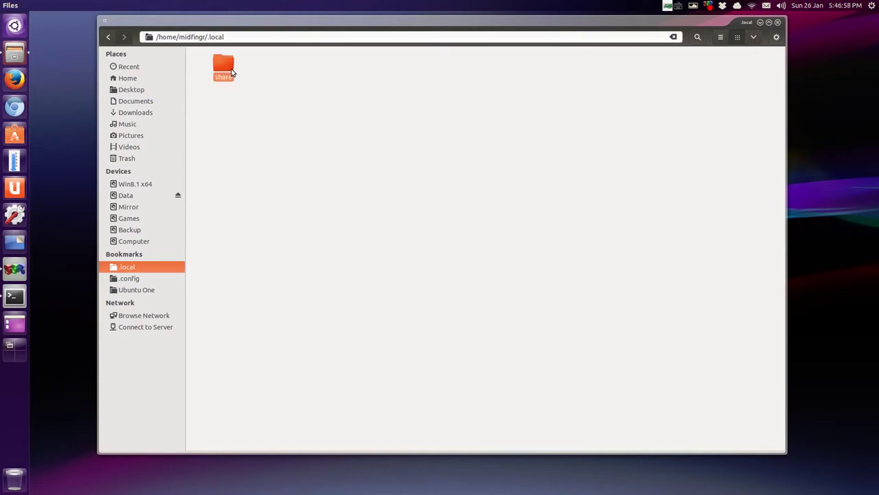
double_click(222, 72)
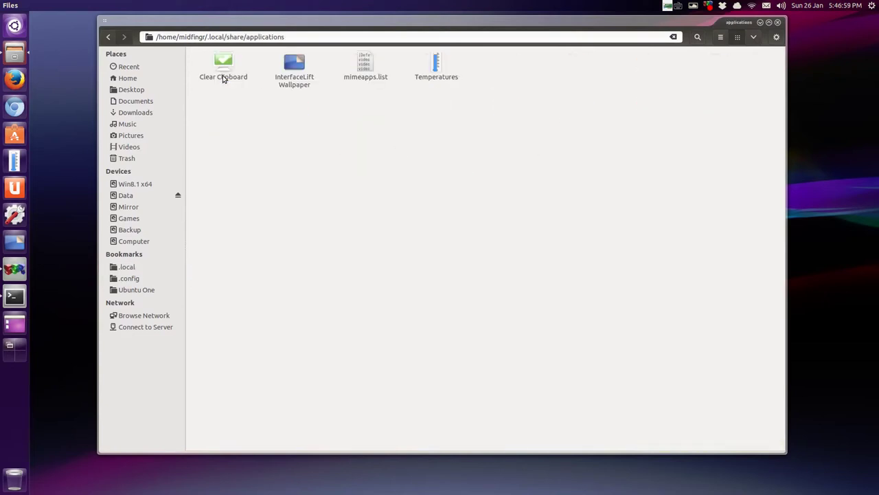
right_click(348, 116)
left_click(376, 169)
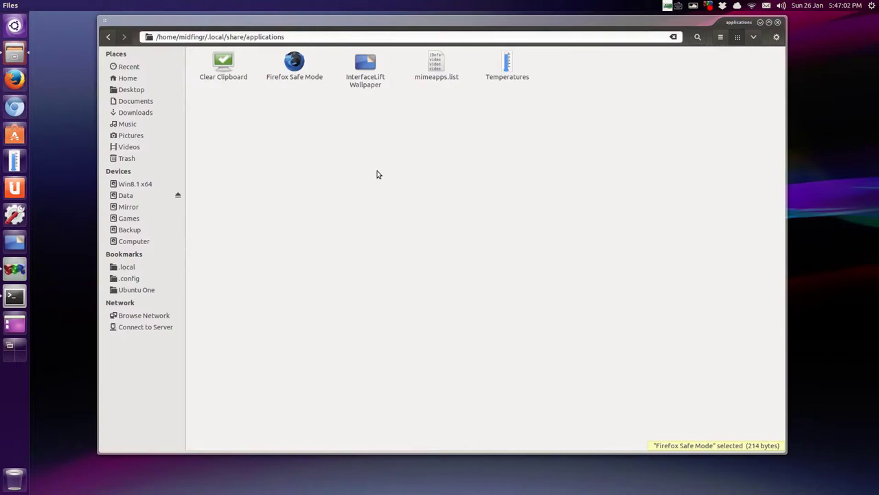
Close the file manager window and the terminal to return to an empty desktop
left_click(327, 160)
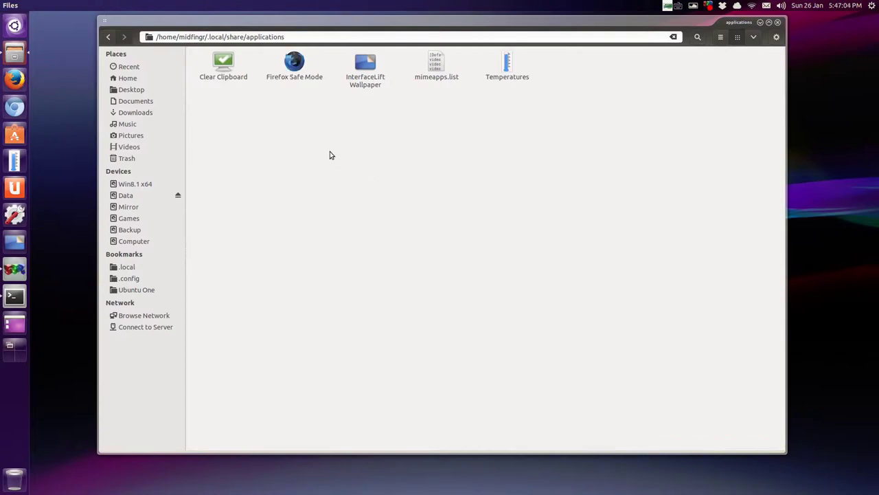
key("ctrl+w")
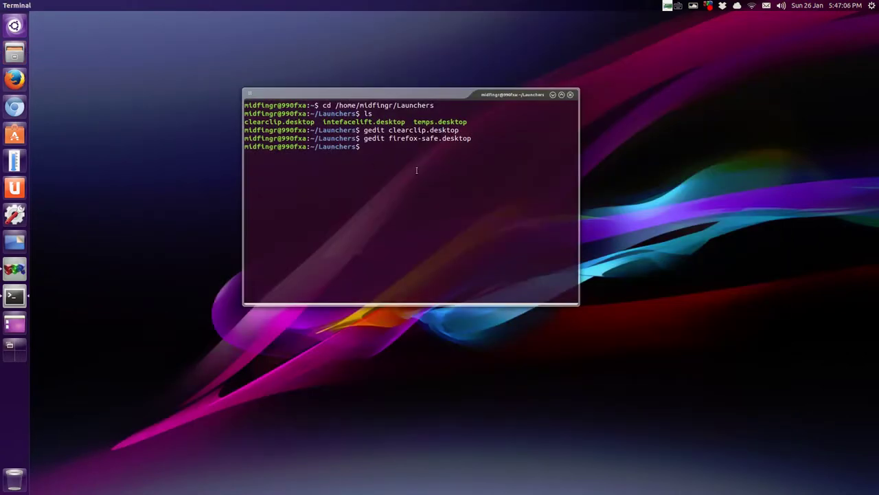
key("Return")
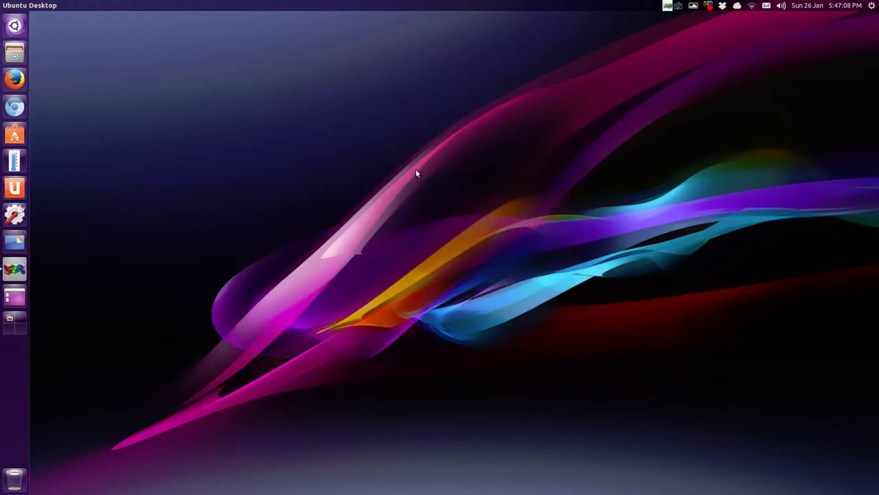
Search the Dash for "fire" and pin Firefox Safe Mode to the Unity launcher directly below Firefox
key("super")
type("fire")
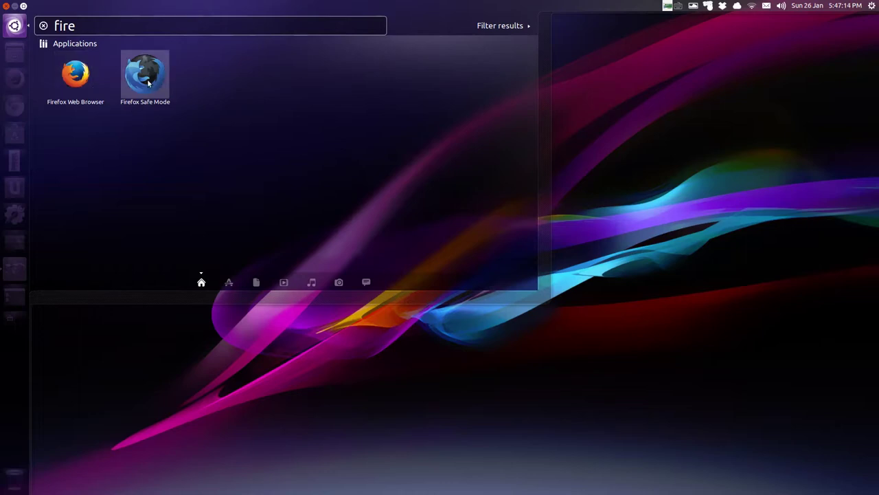
left_click_drag(149, 83, 14, 110)
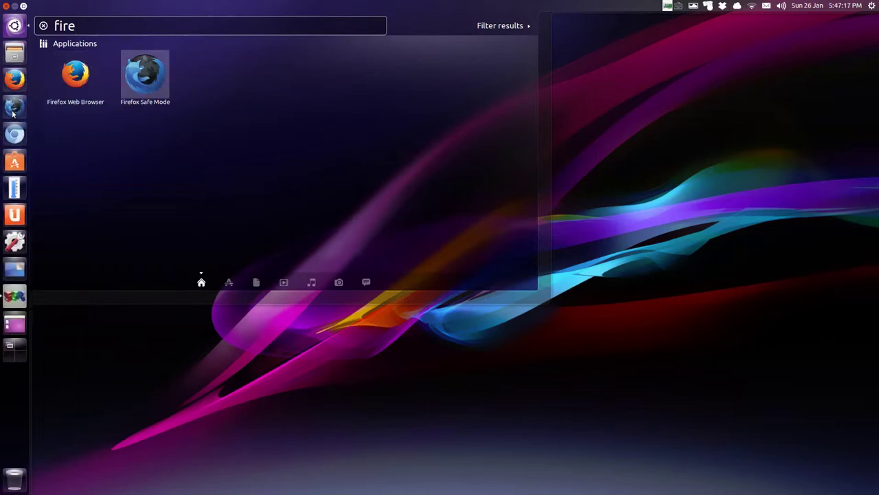
Test the pinned Firefox Safe Mode launcher by starting Firefox in Safe Mode, then close the browser
left_click(14, 108)
left_click(485, 297)
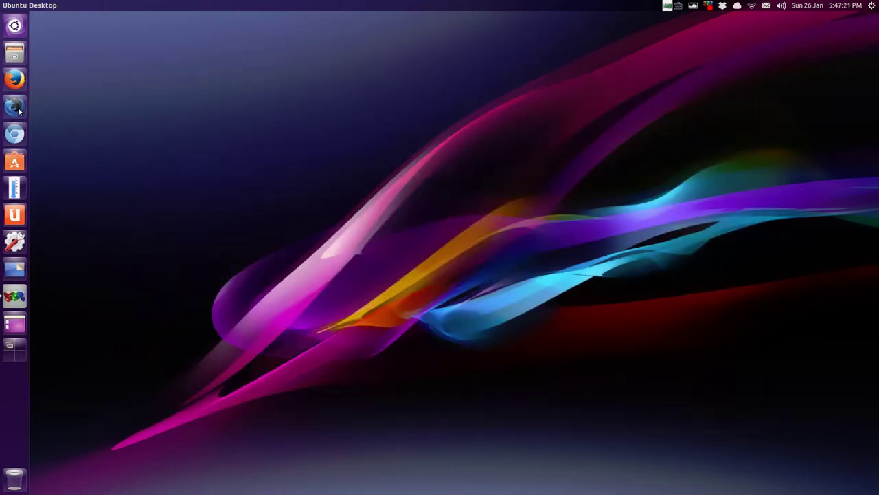
right_click(19, 110)
left_click(65, 106)
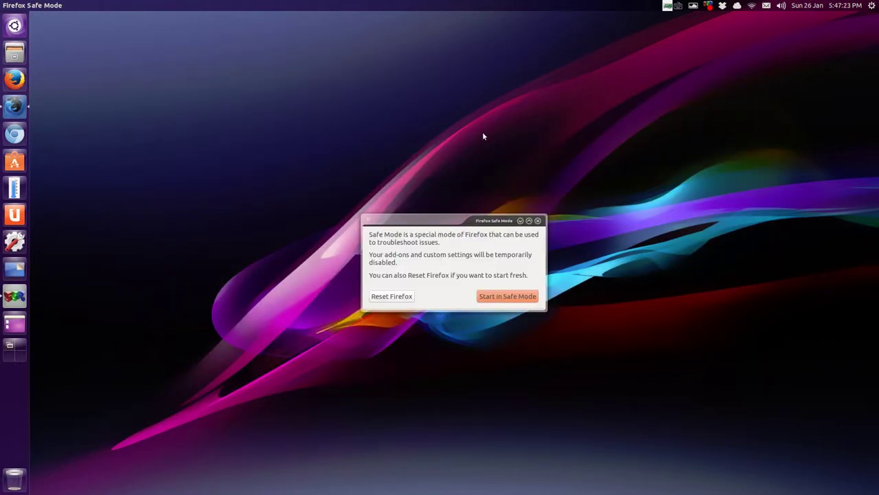
left_click(511, 296)
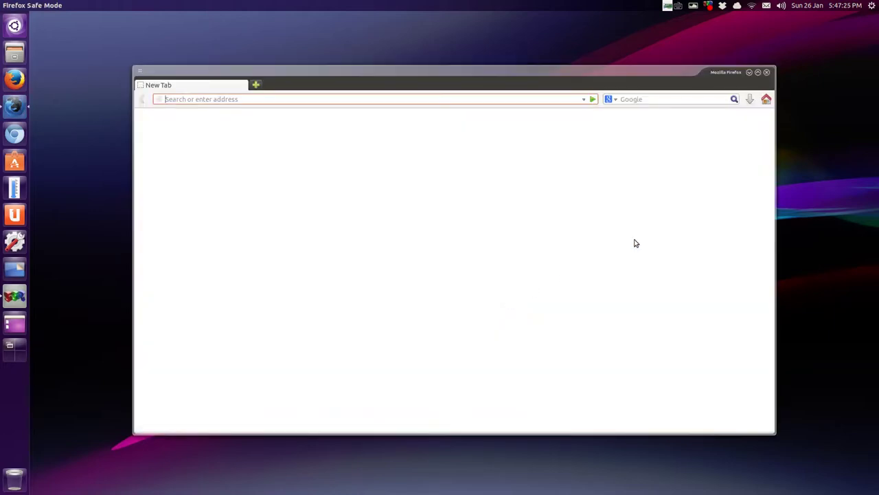
left_click(766, 72)
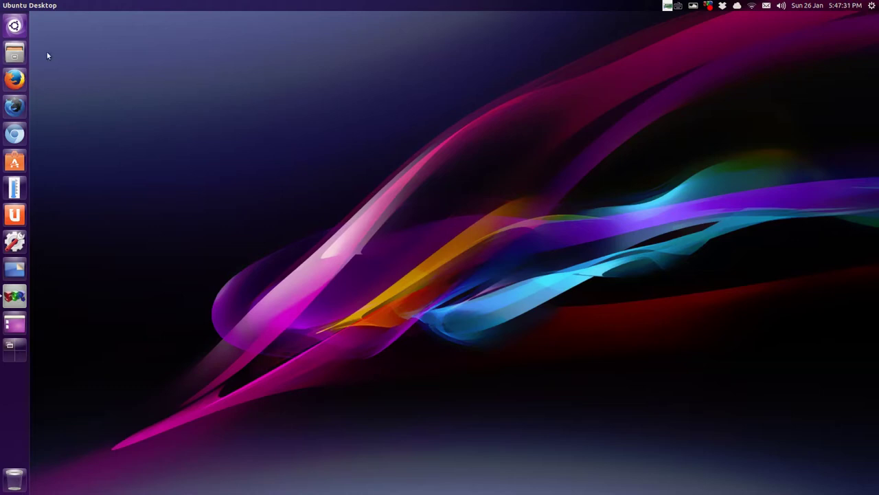
Permanently delete the backup file firefox-safe.desktop~ from the Launchers folder in Home
left_click(21, 55)
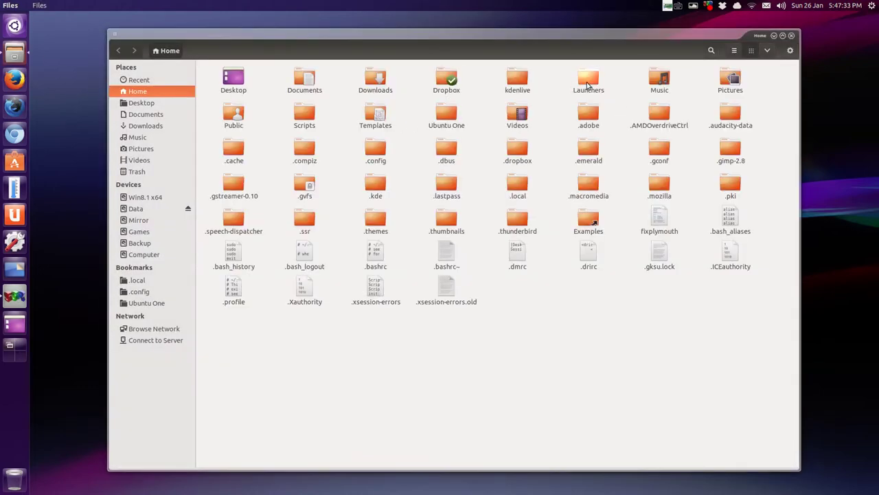
double_click(588, 84)
left_click(309, 95)
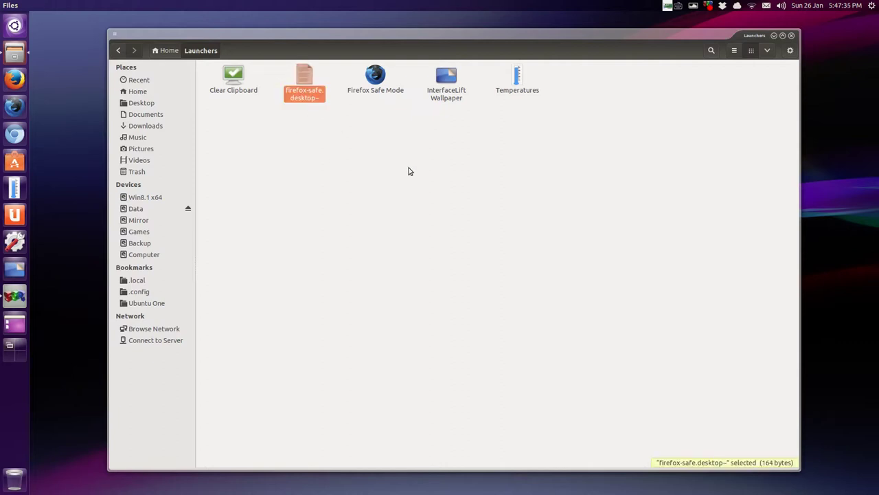
key("shift+Delete")
key("Return")
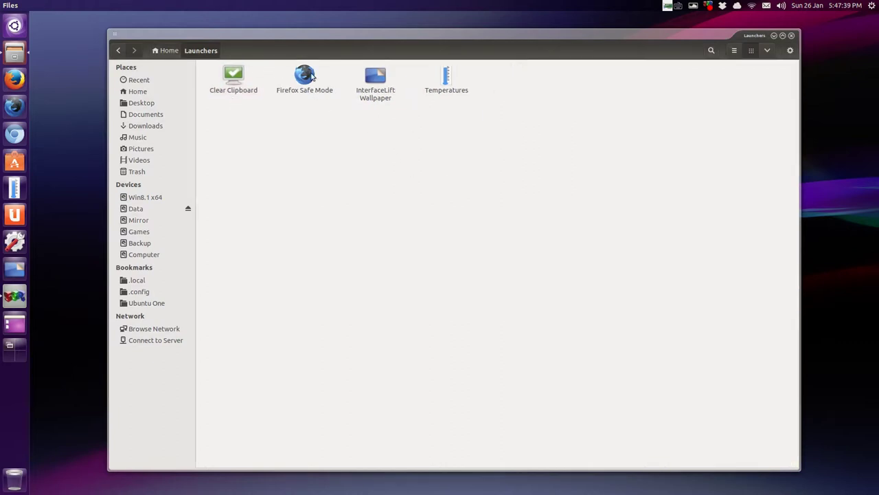
Search the Dash for "fire" to check the launcher entry, dismiss the Dash and close the file manager
left_click(2, 20)
type("fire")
key("Escape")
left_click(792, 36)
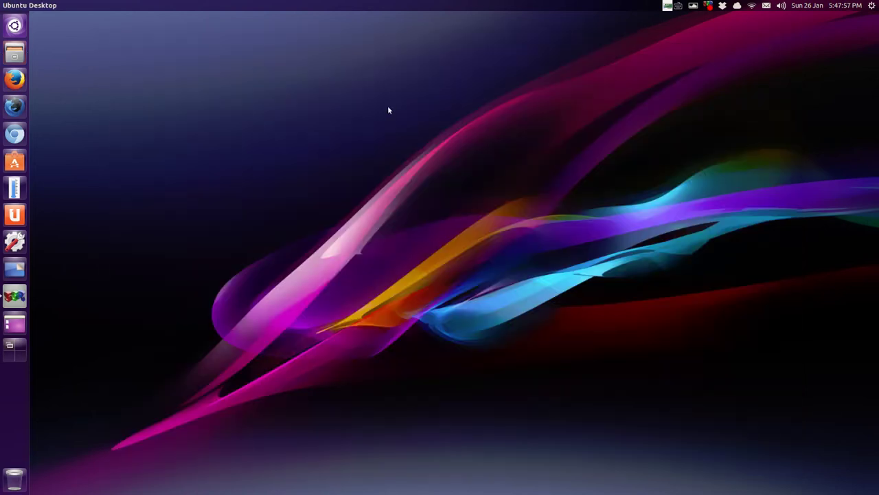